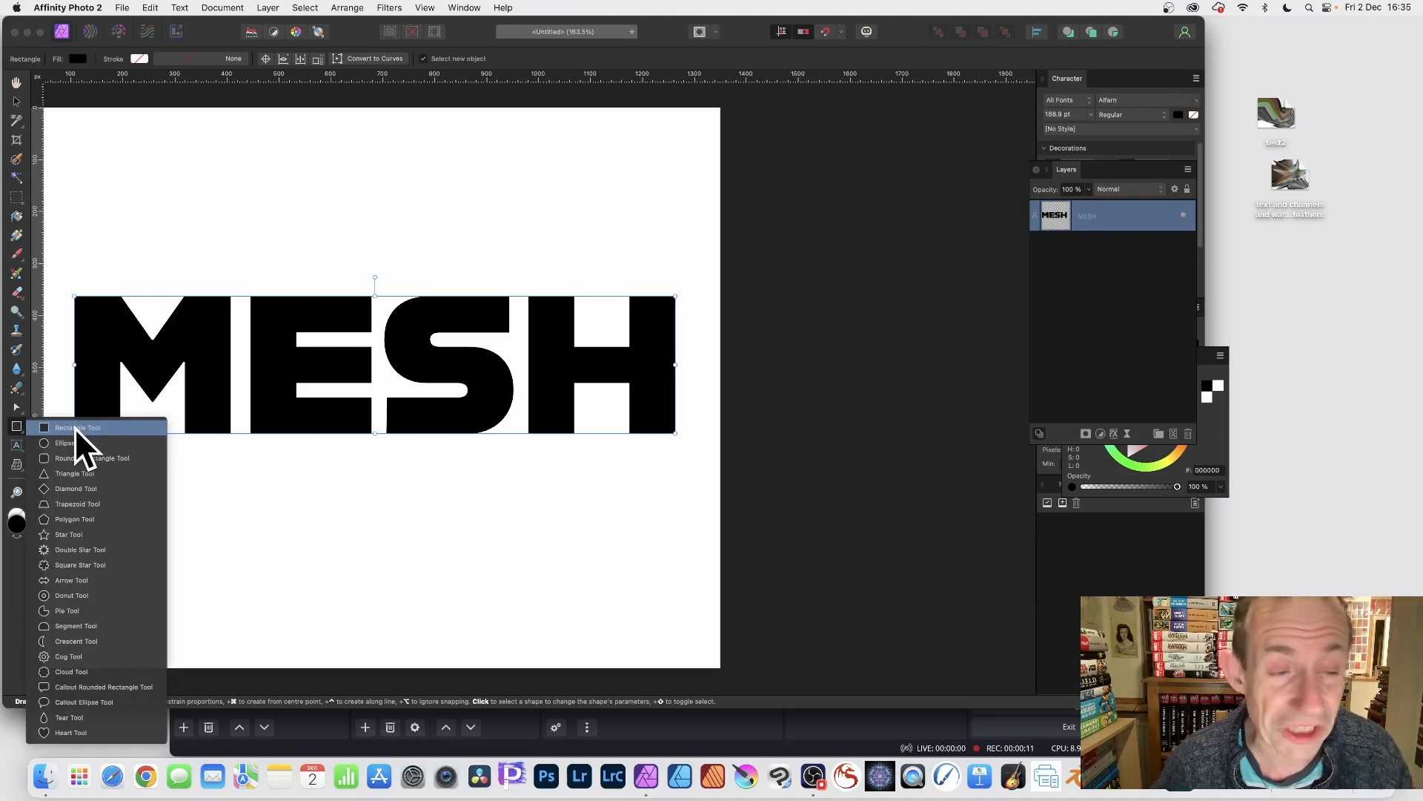
Step: Draw a white rectangle slightly larger than the MESH text and move it beneath the text layer
left_click(74, 428)
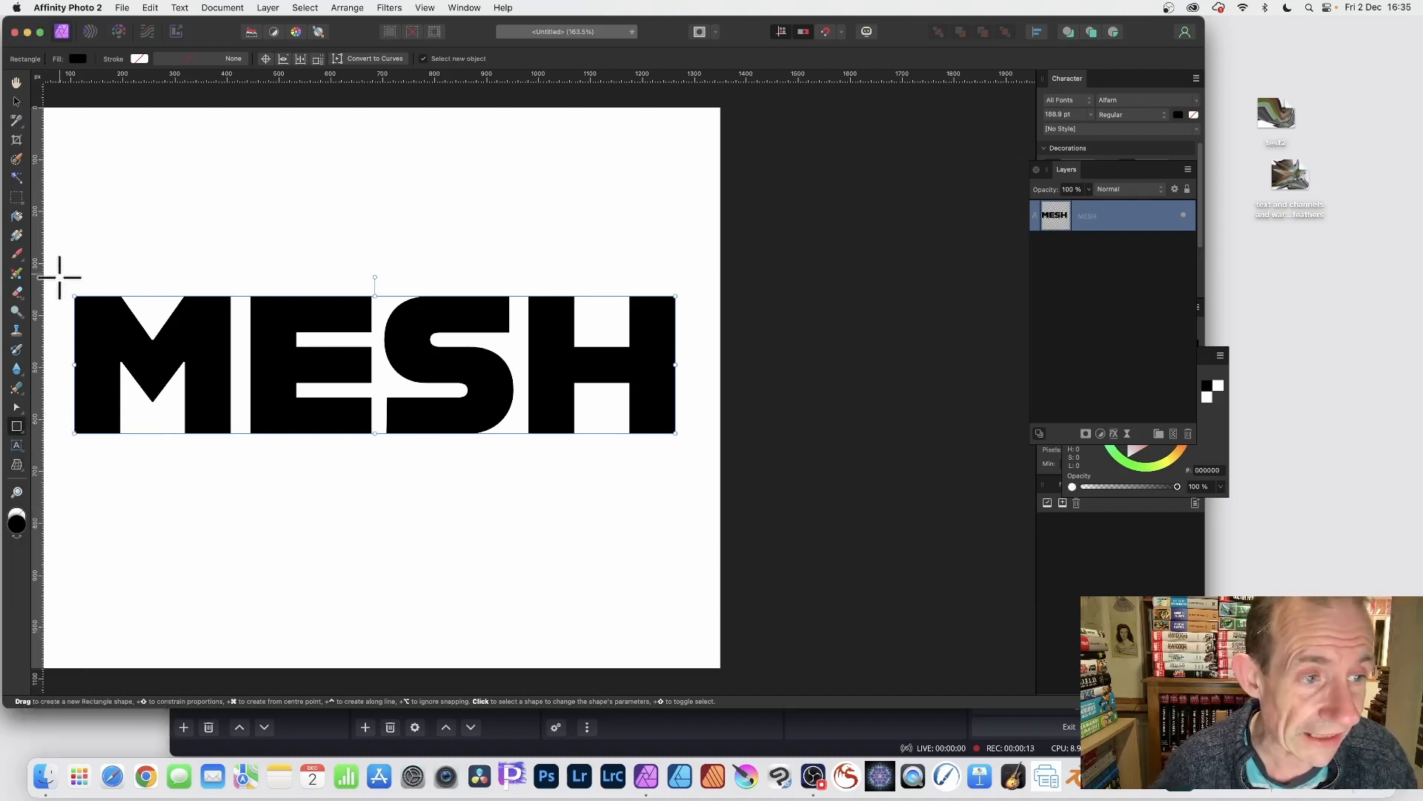
left_click_drag(60, 274, 700, 460)
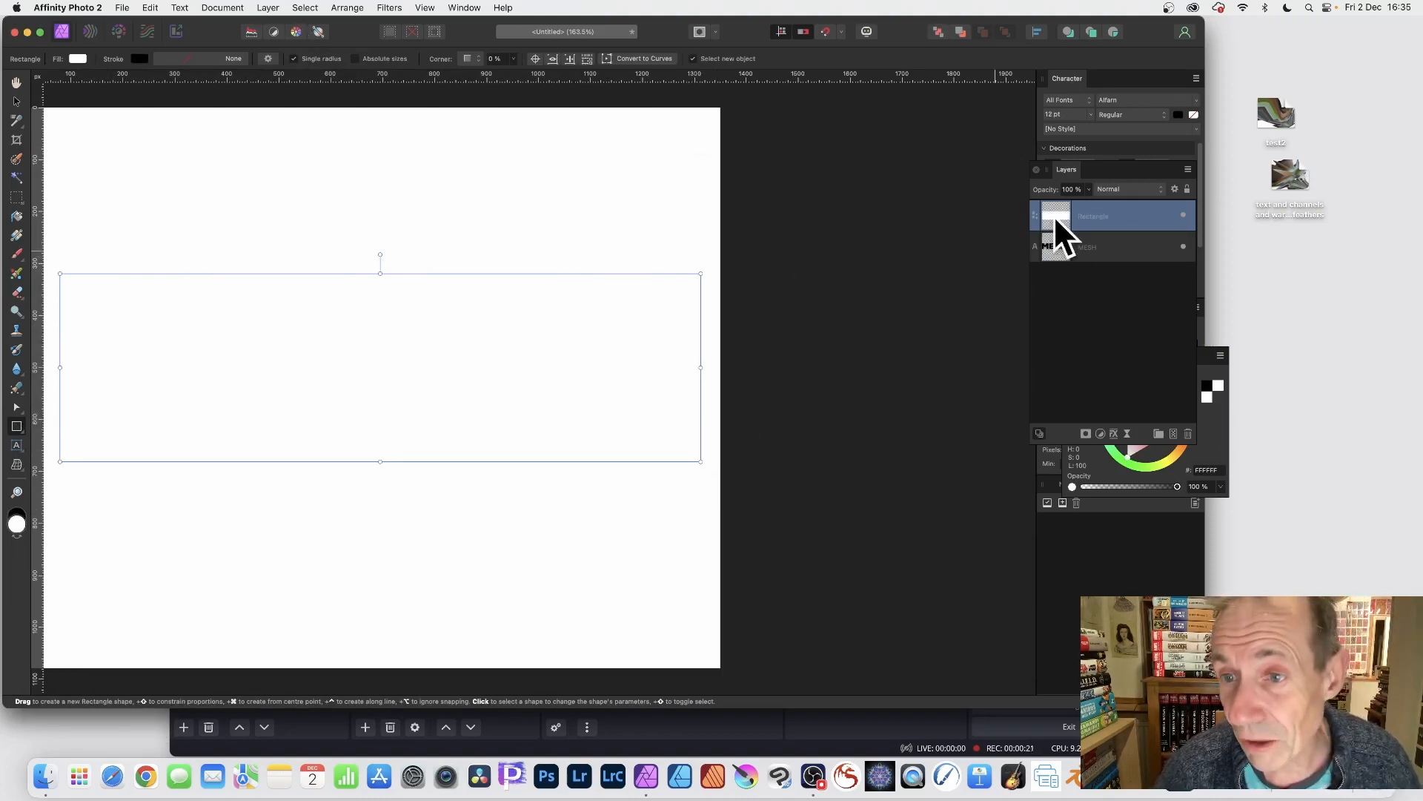
left_click_drag(1056, 220, 1054, 264)
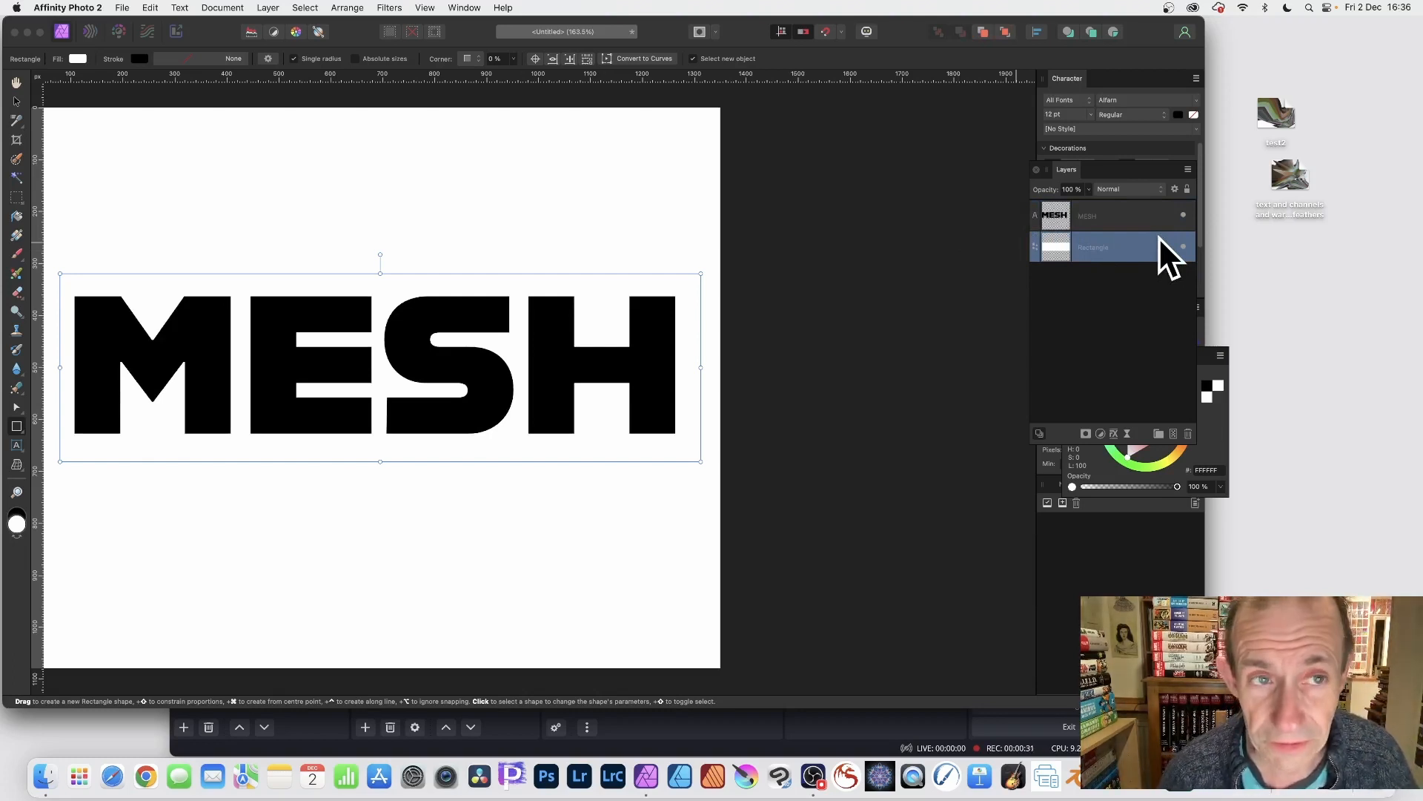
Step: Merge the visible text and rectangle into a new pixel layer, and delete the original text and rectangle layers
left_click(271, 6)
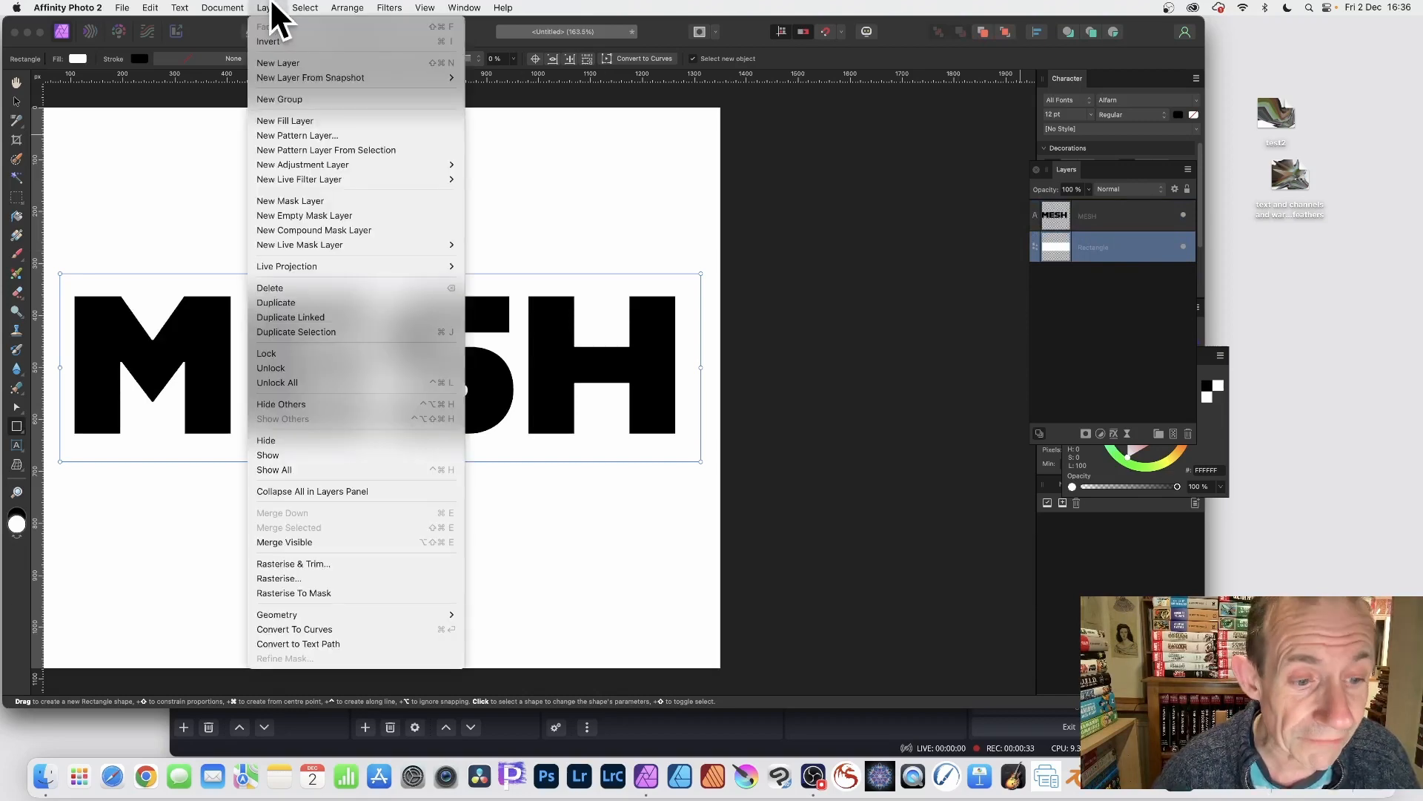
left_click(292, 542)
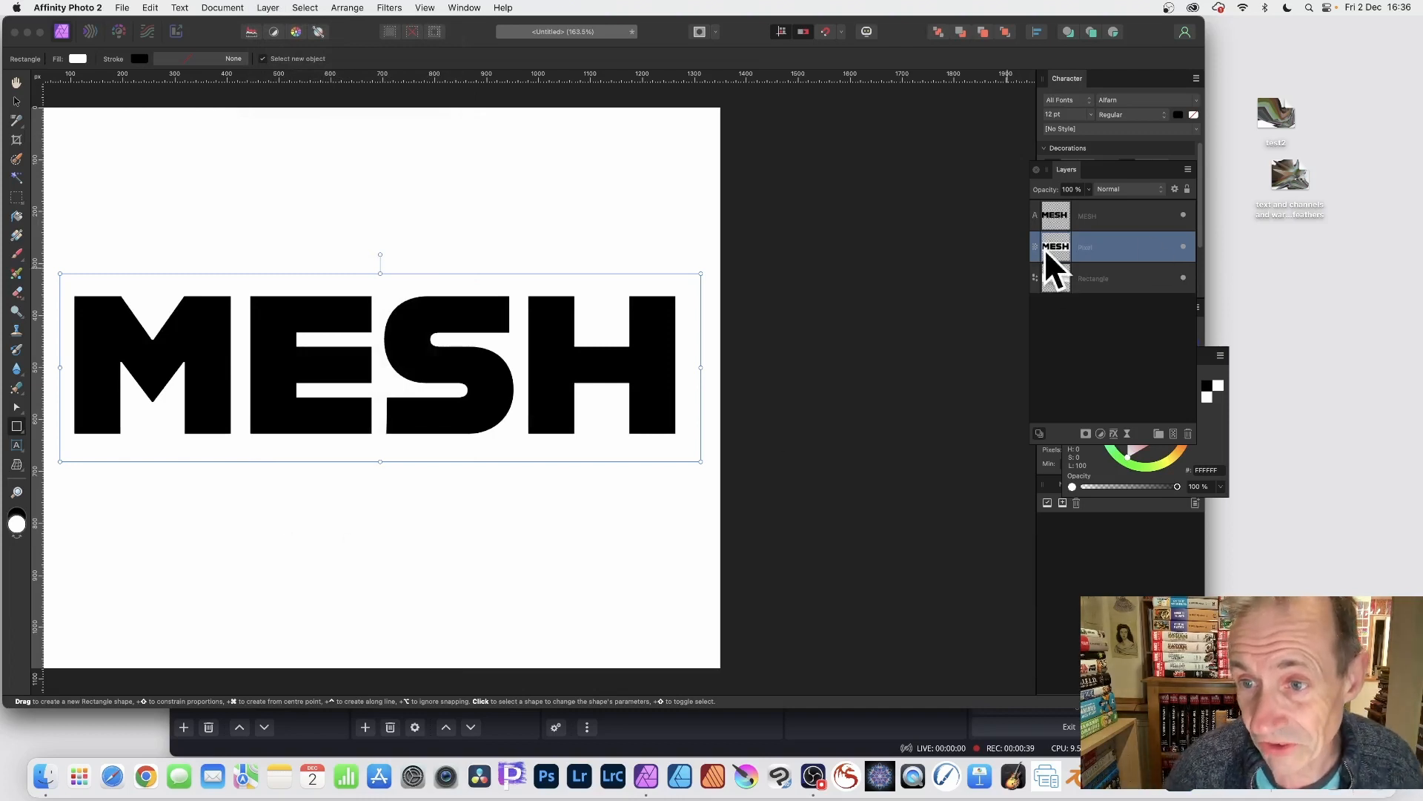
left_click(1054, 217)
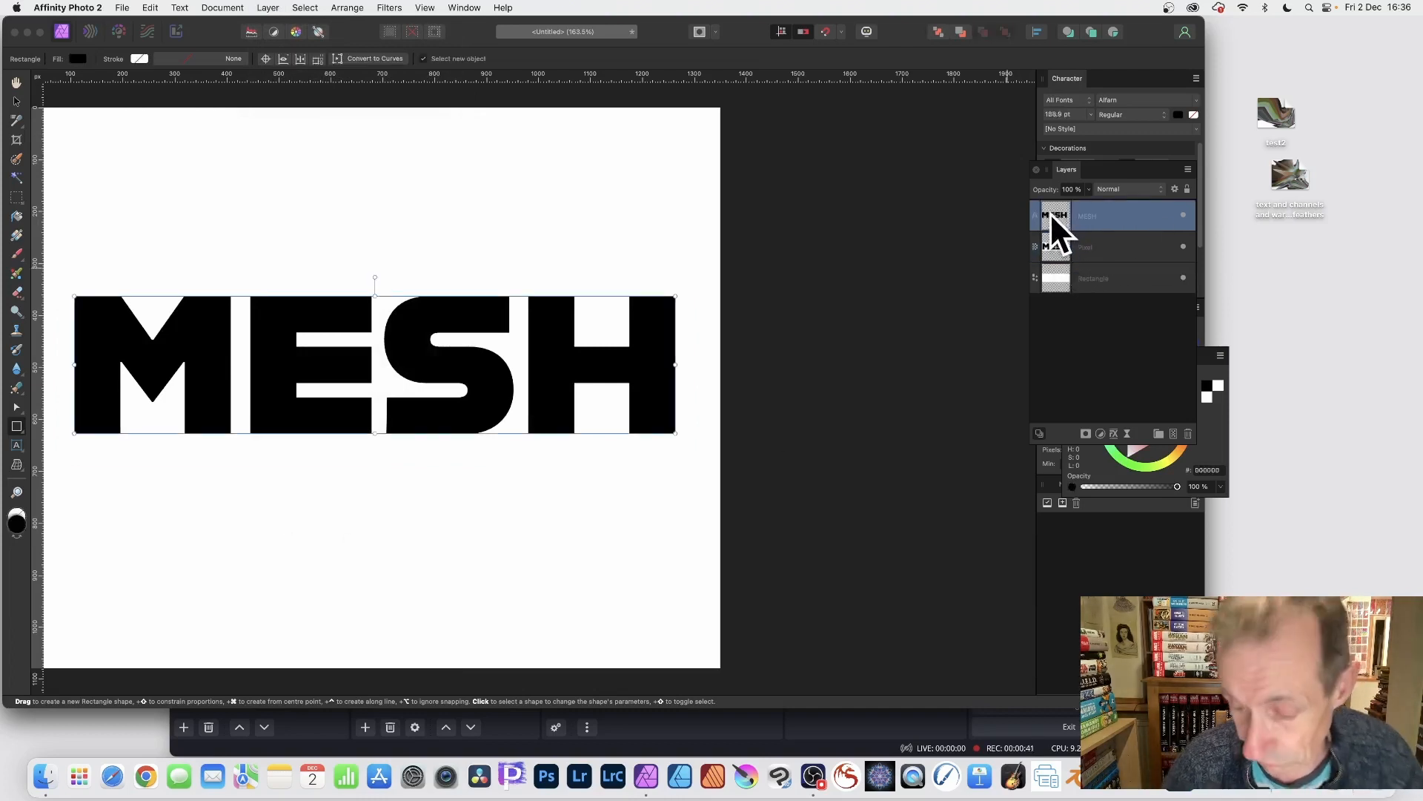
key("Delete")
left_click(1079, 252)
key("Delete")
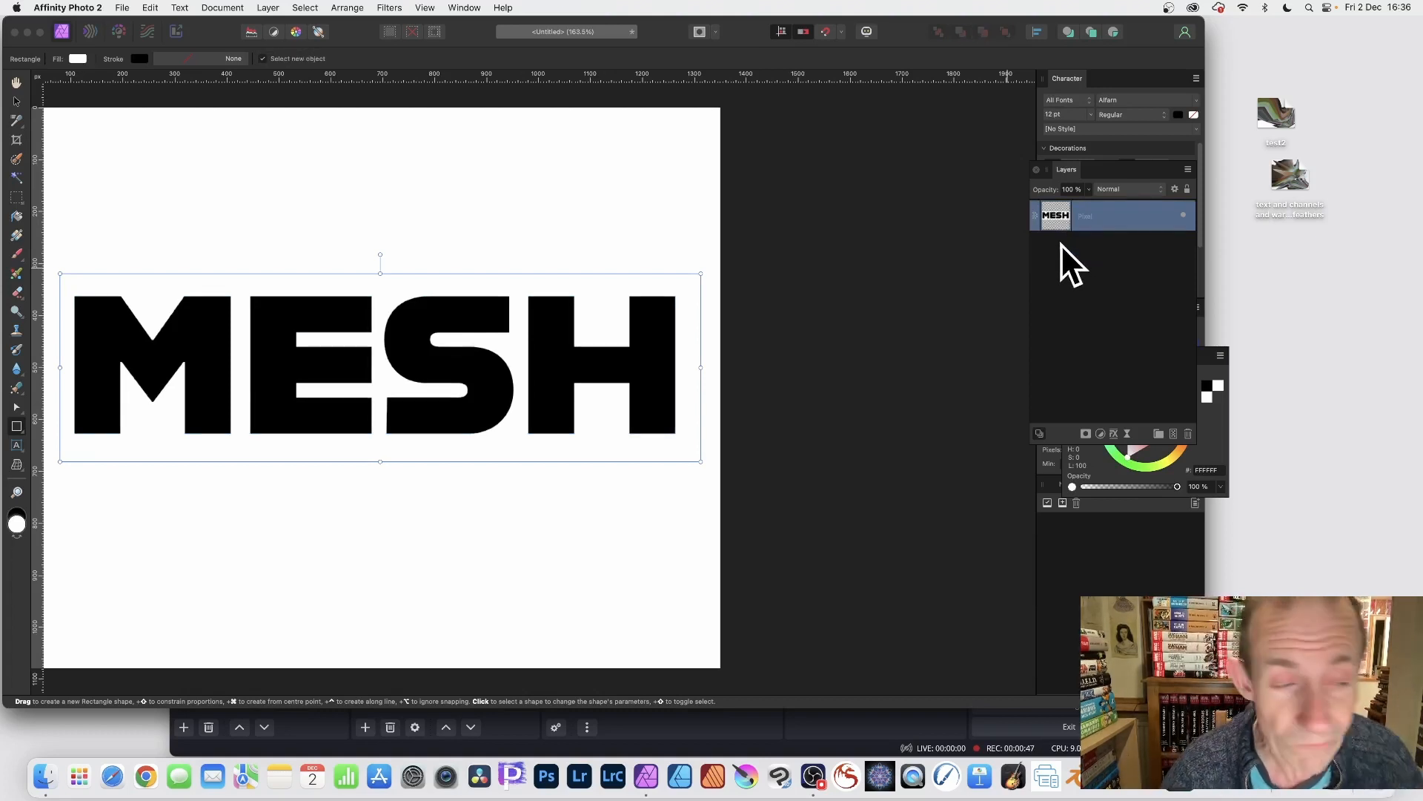
Step: Make a rectangular selection from the right edge of the M to the middle of the S and feather it by 292.5 px
left_click(17, 197)
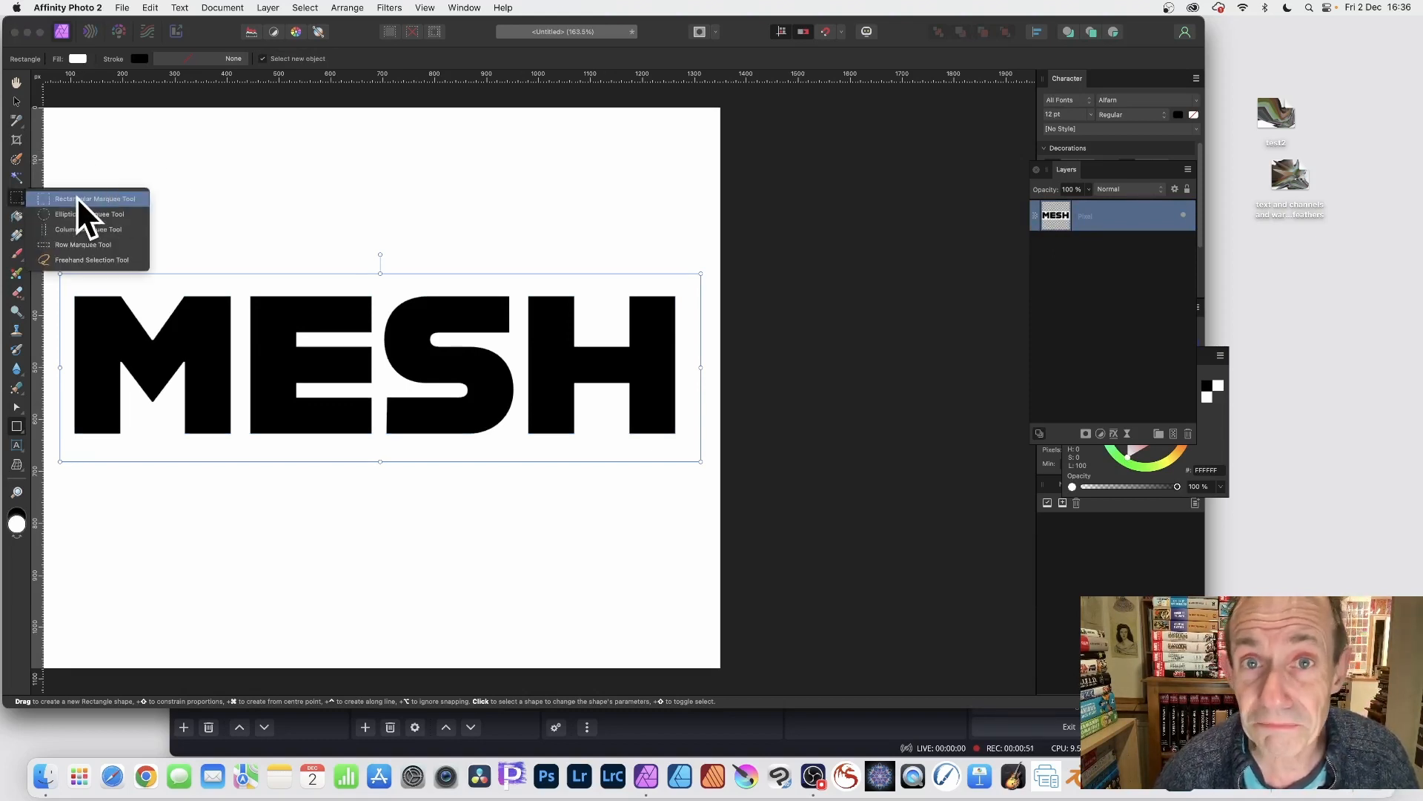
left_click(81, 199)
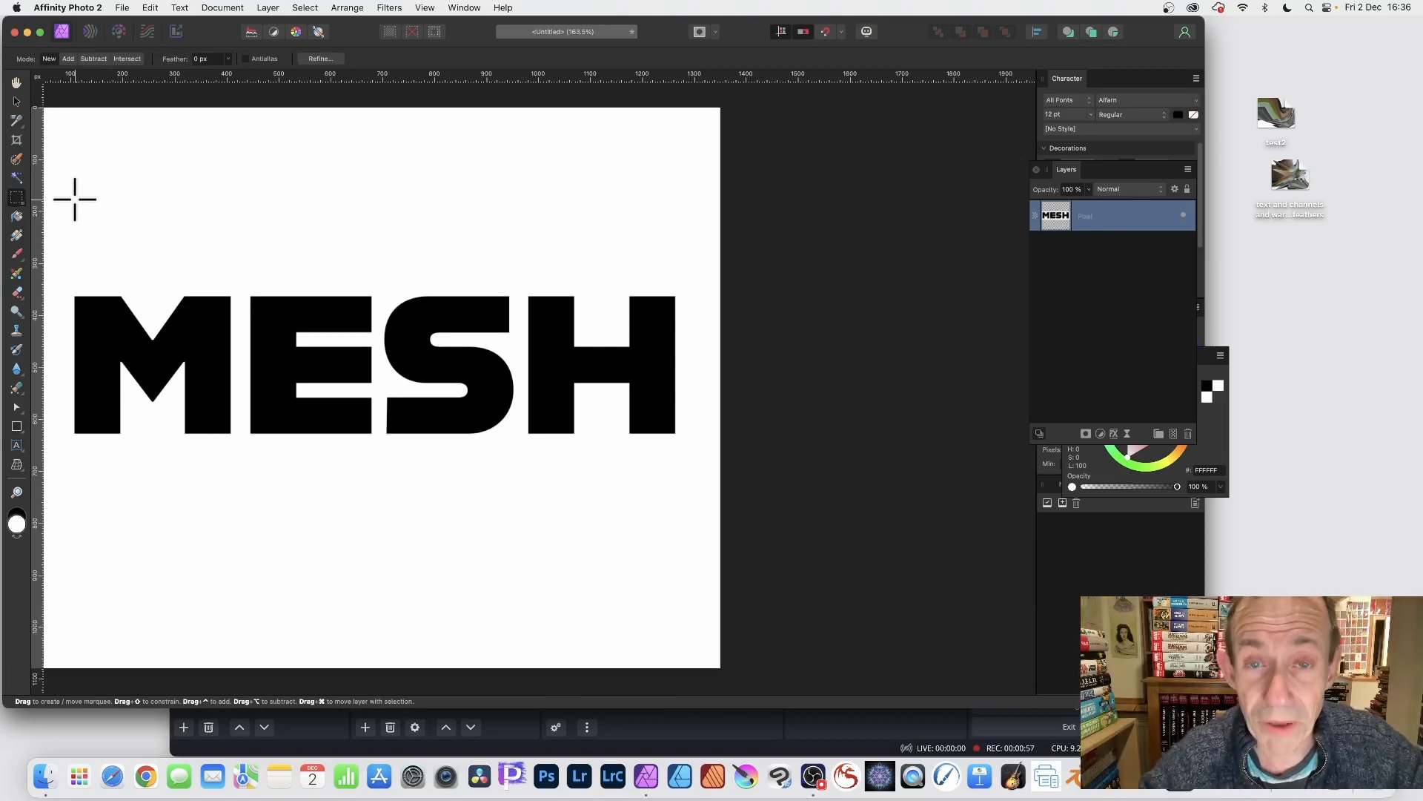
left_click_drag(219, 257, 461, 466)
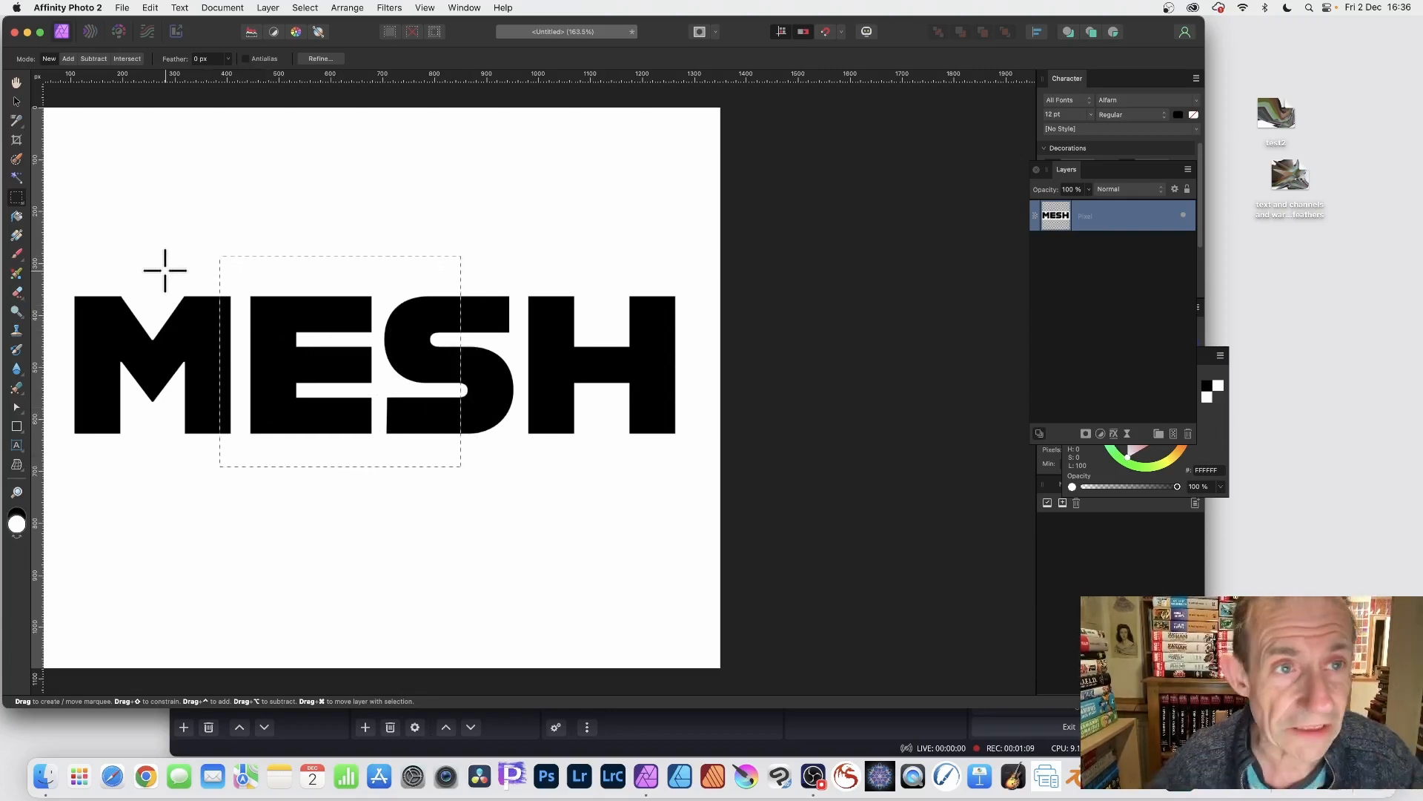
left_click(304, 8)
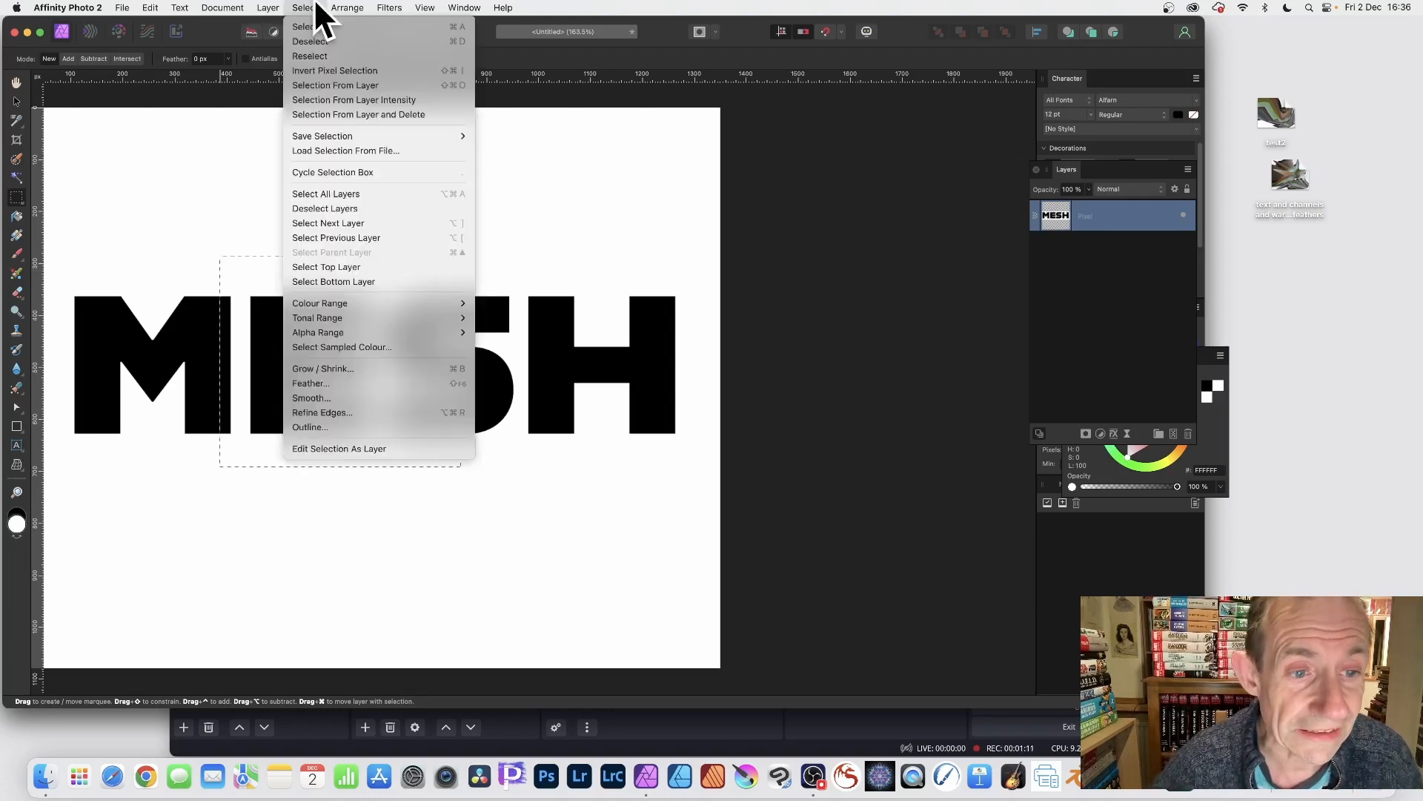
left_click(326, 382)
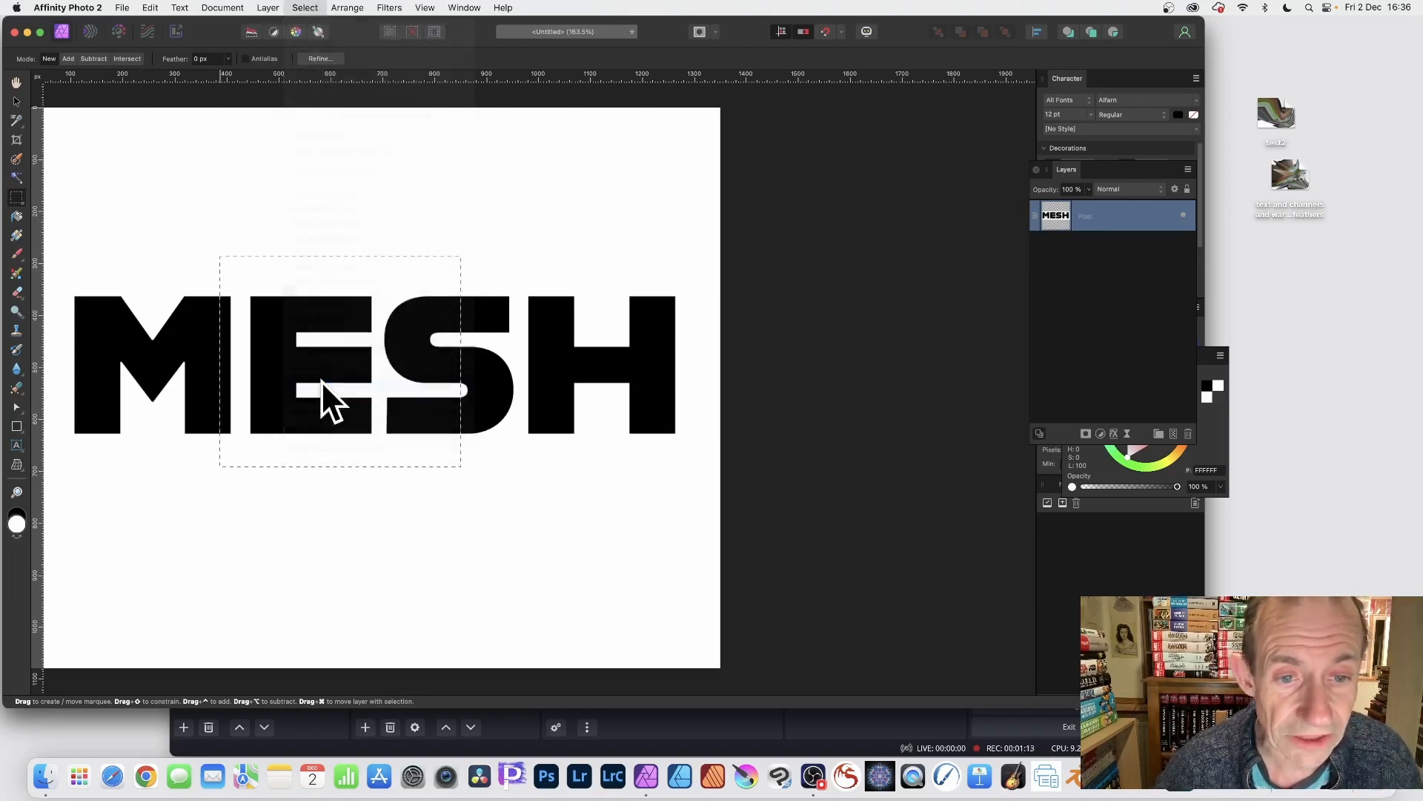
left_click_drag(854, 649, 634, 382)
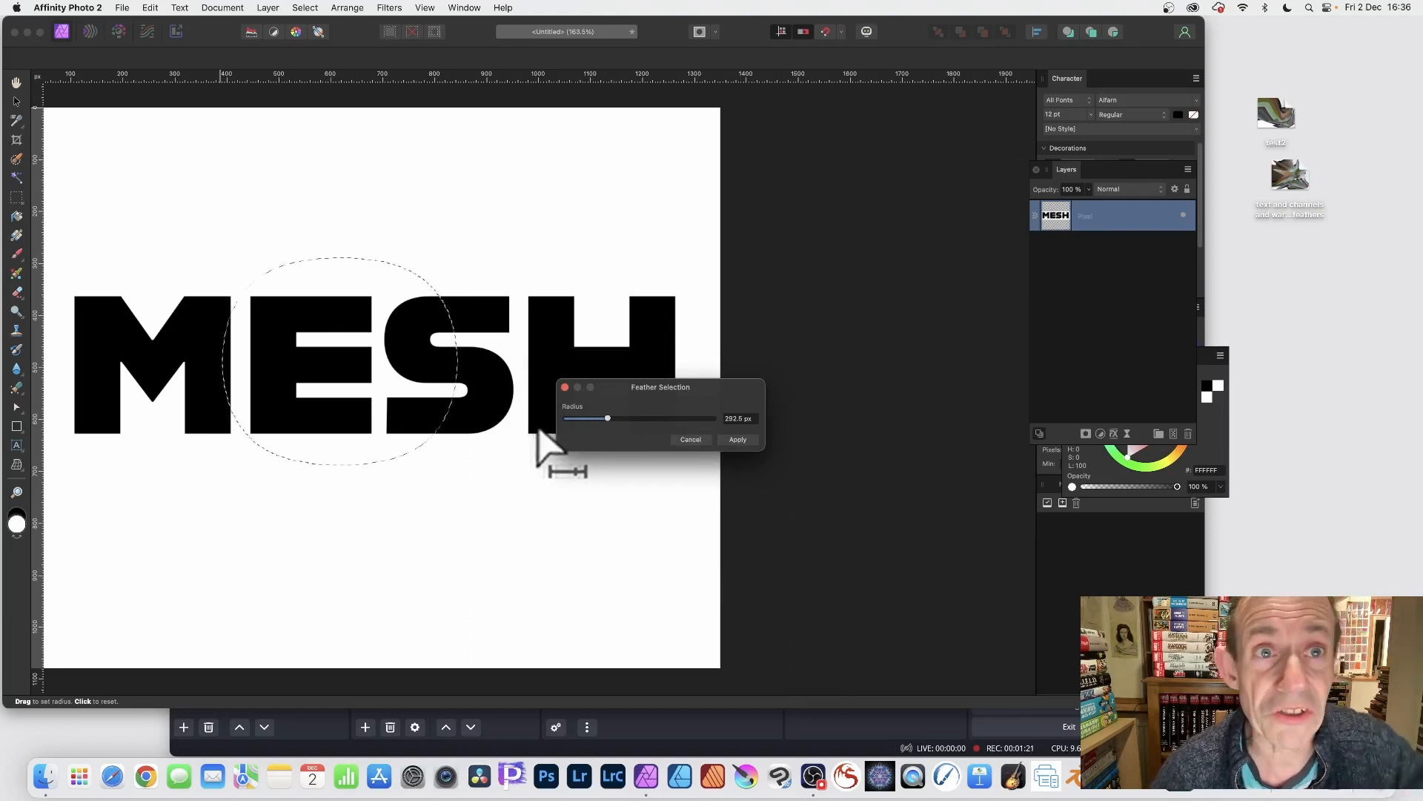
left_click(738, 440)
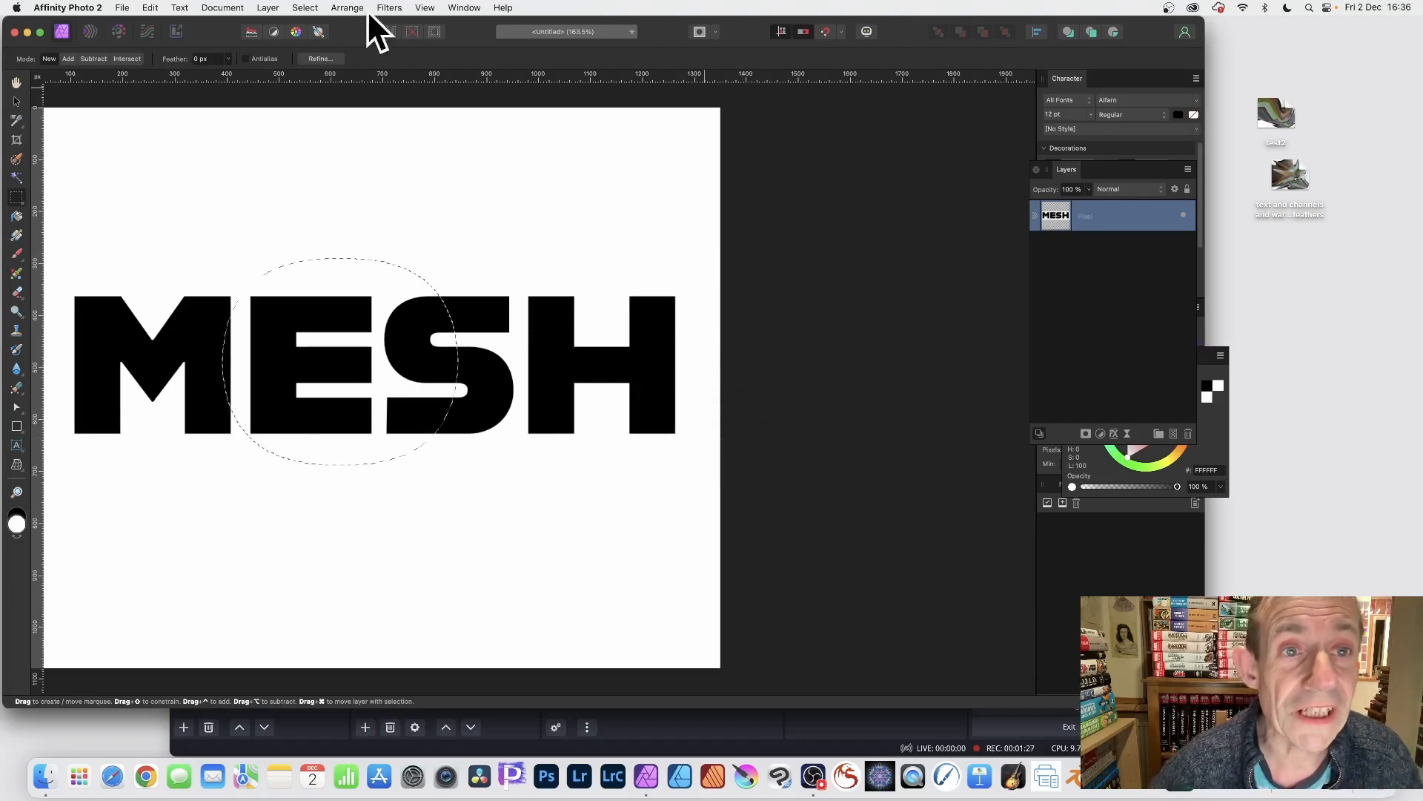
Step: Display the document's colour channels and isolate the Composite Red channel
left_click(466, 8)
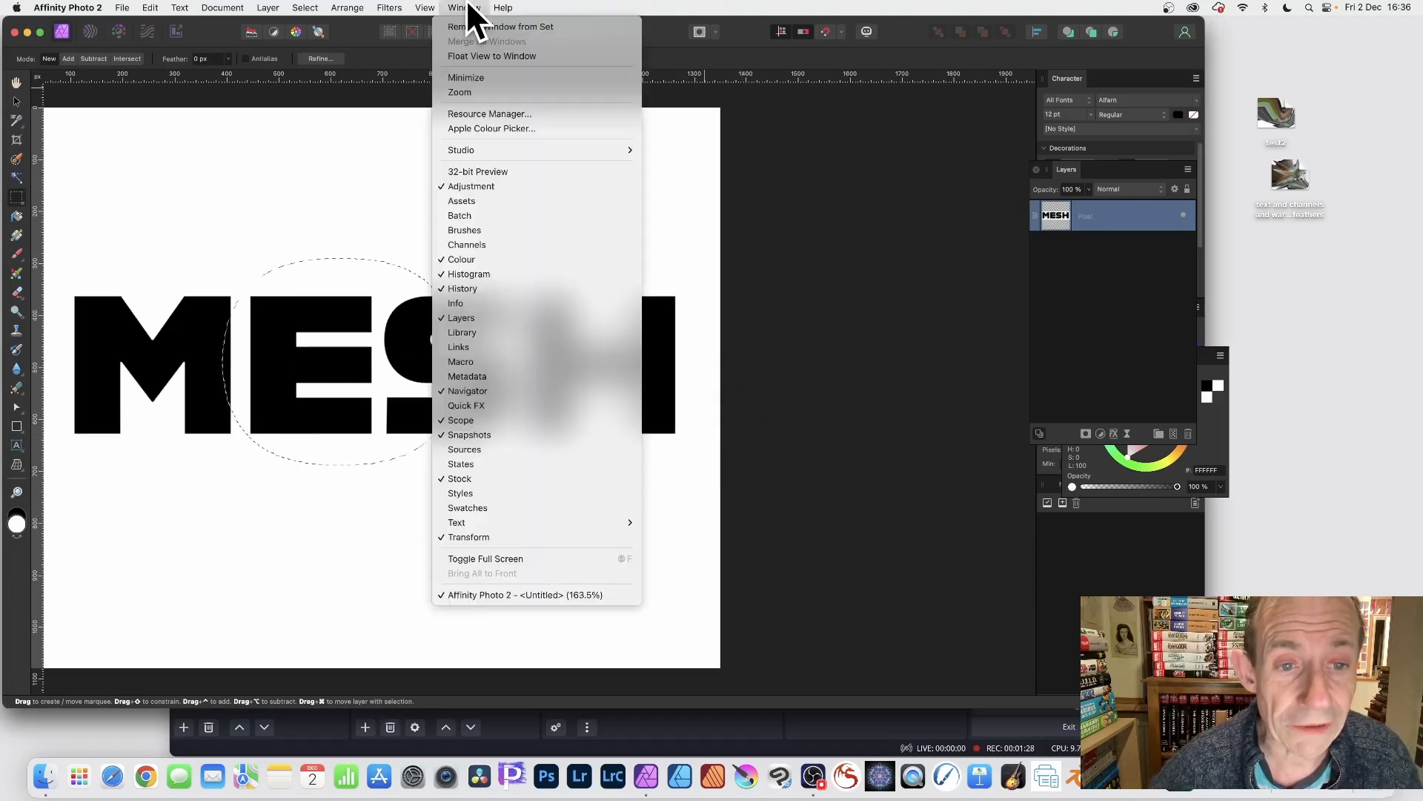
left_click(479, 245)
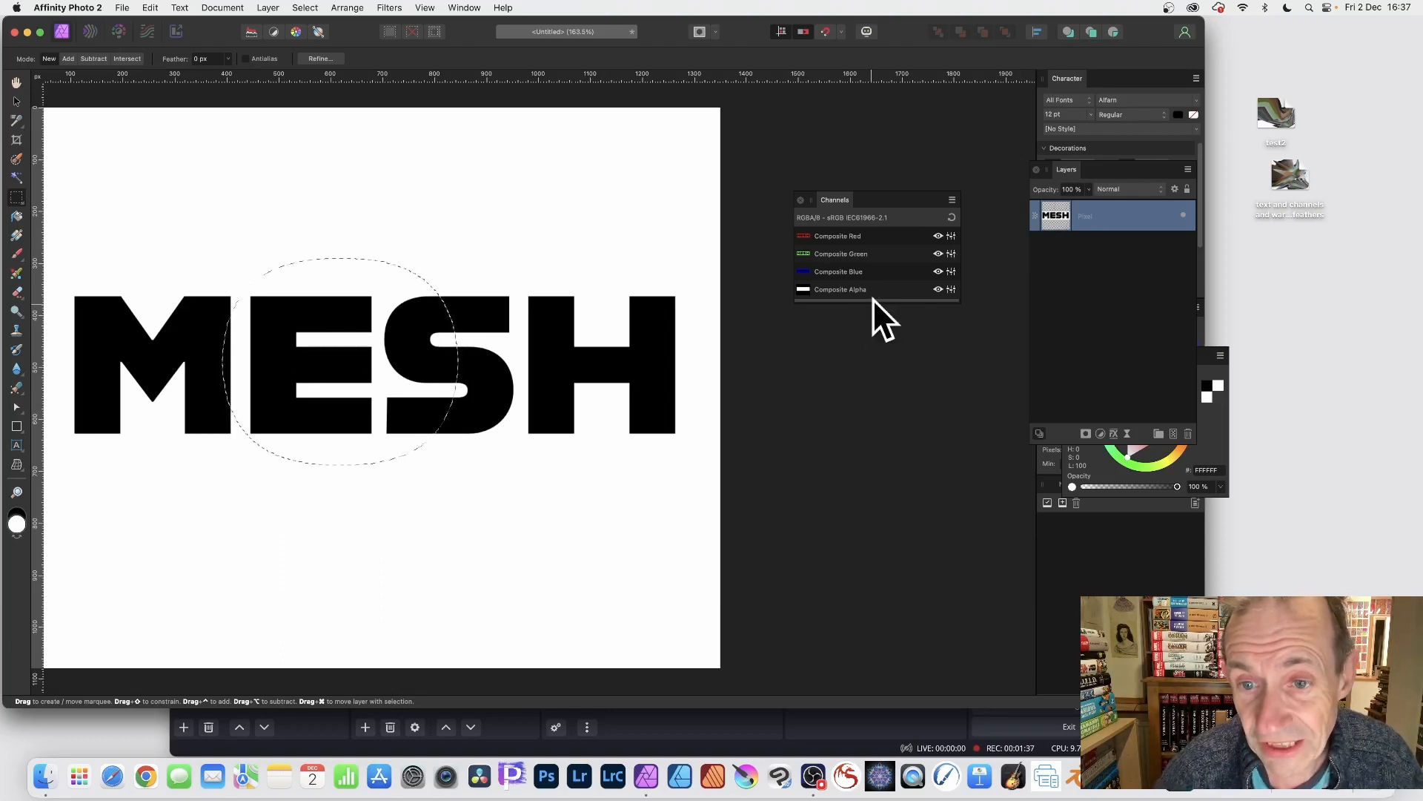
left_click_drag(873, 302, 868, 375)
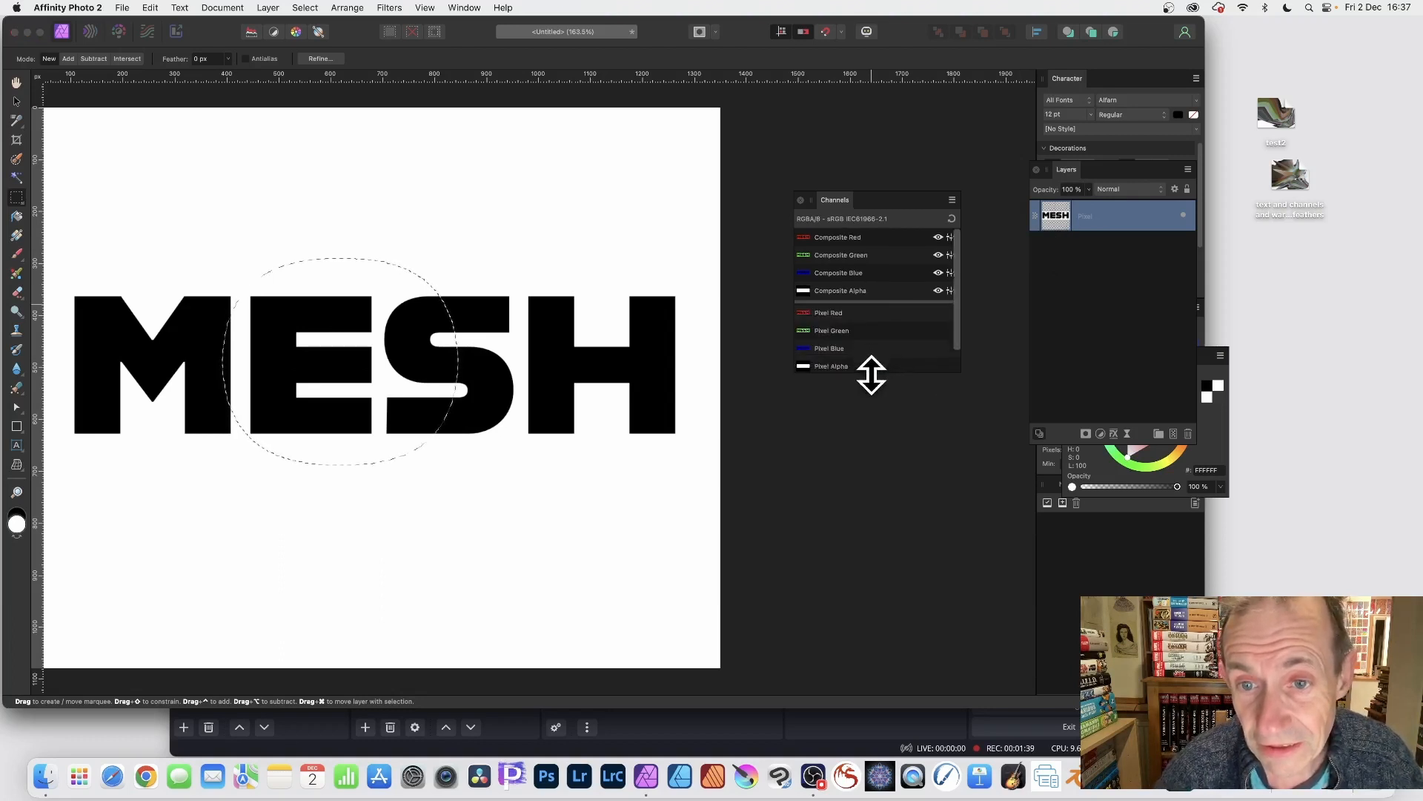
left_click(825, 236, "alt")
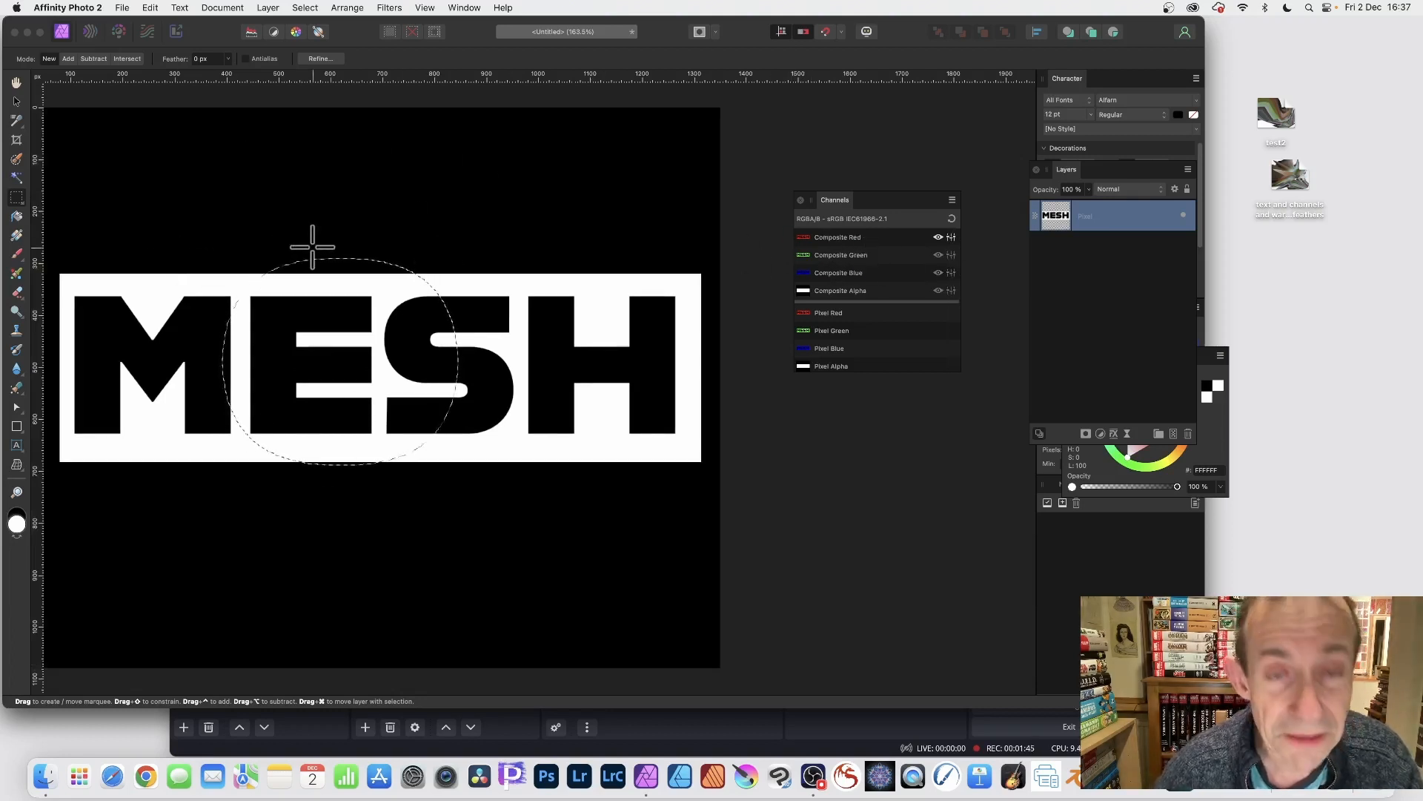
Step: Mesh-warp the selected area of the red channel by pulling the mesh's left edge far up and to the right, and apply it
scroll(564, 323, "up", 1)
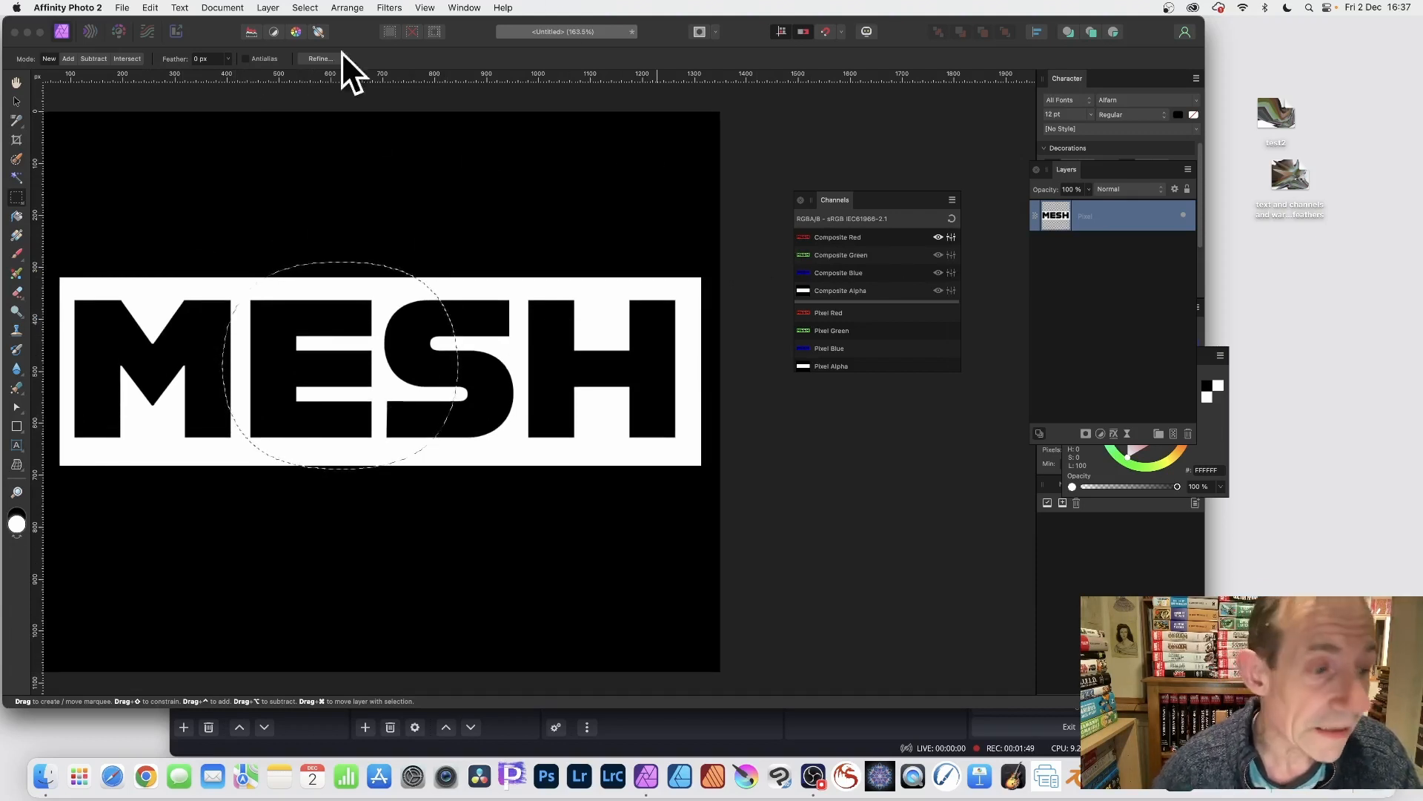
left_click(17, 465)
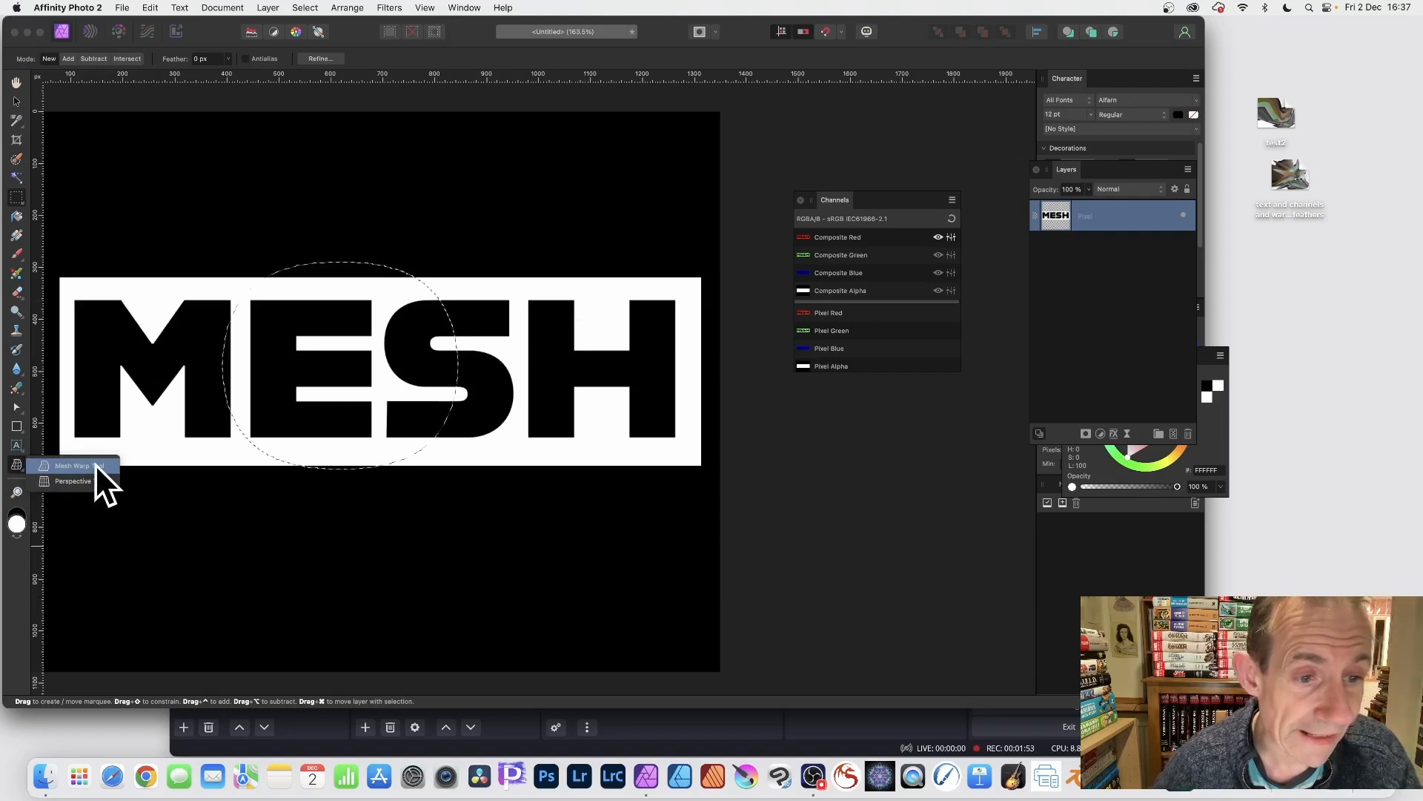
left_click(95, 464)
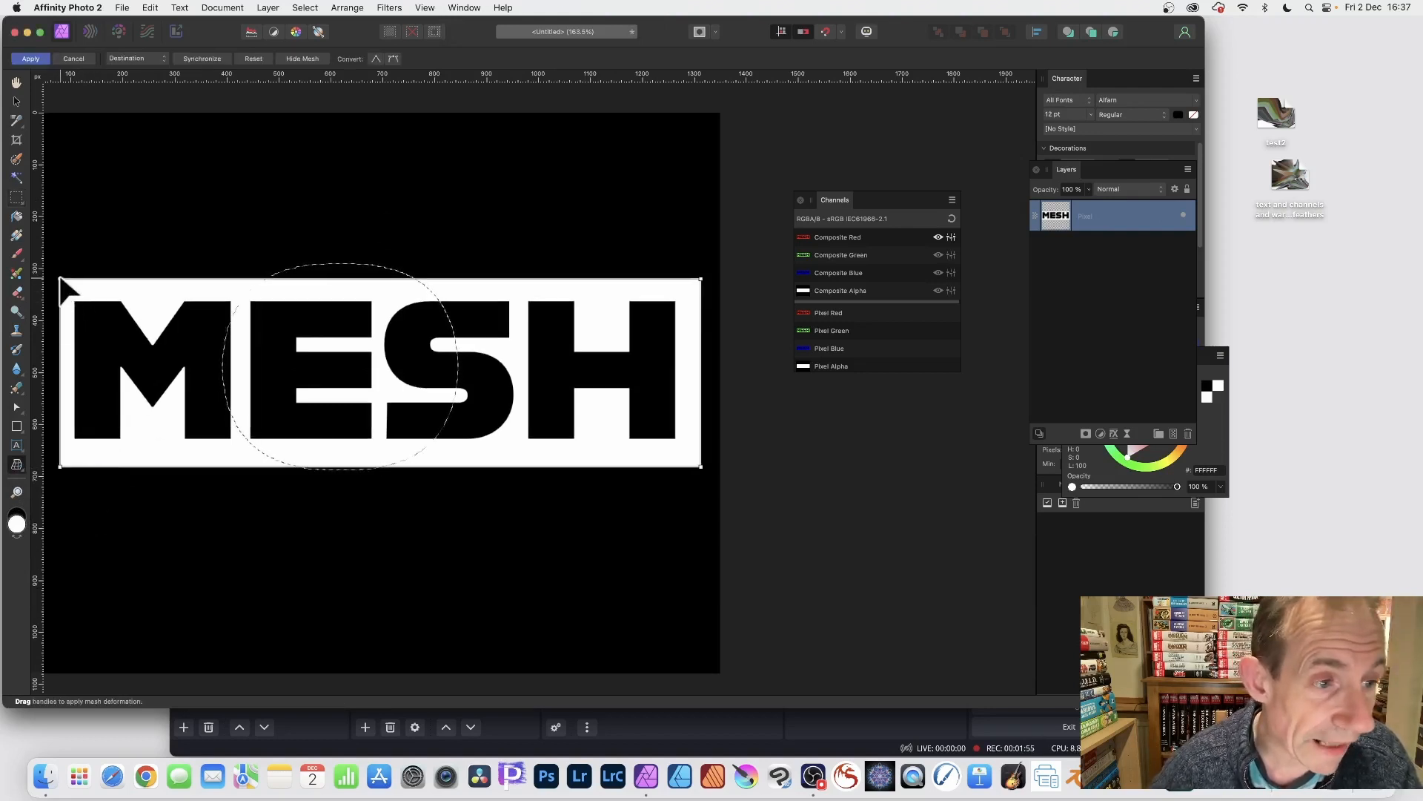
mouse_move(60, 280)
left_mouse_down()
mouse_move(105, 232)
mouse_move(118, 251)
mouse_move(86, 280)
mouse_move(82, 238)
mouse_move(68, 254)
mouse_move(80, 246)
left_mouse_up()
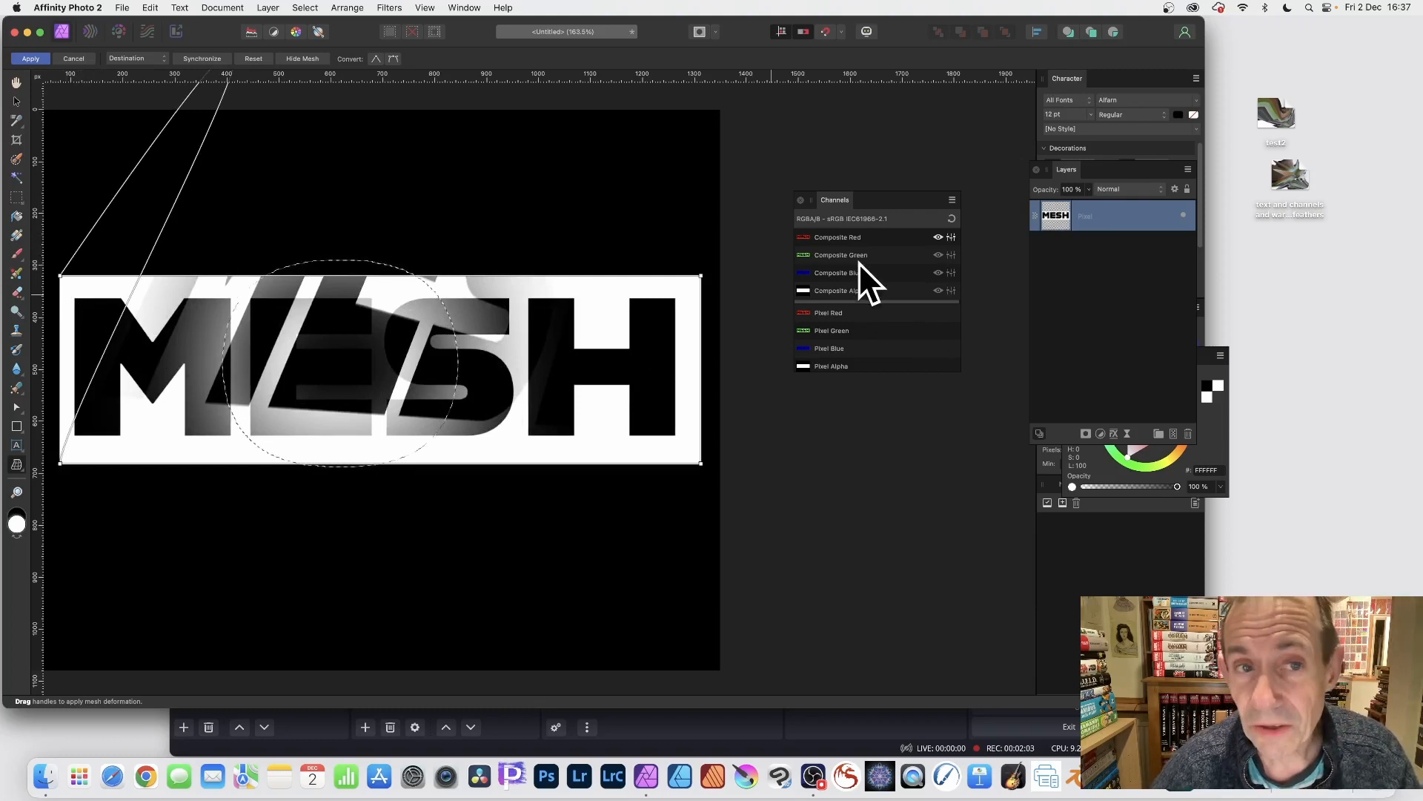
left_click(30, 59)
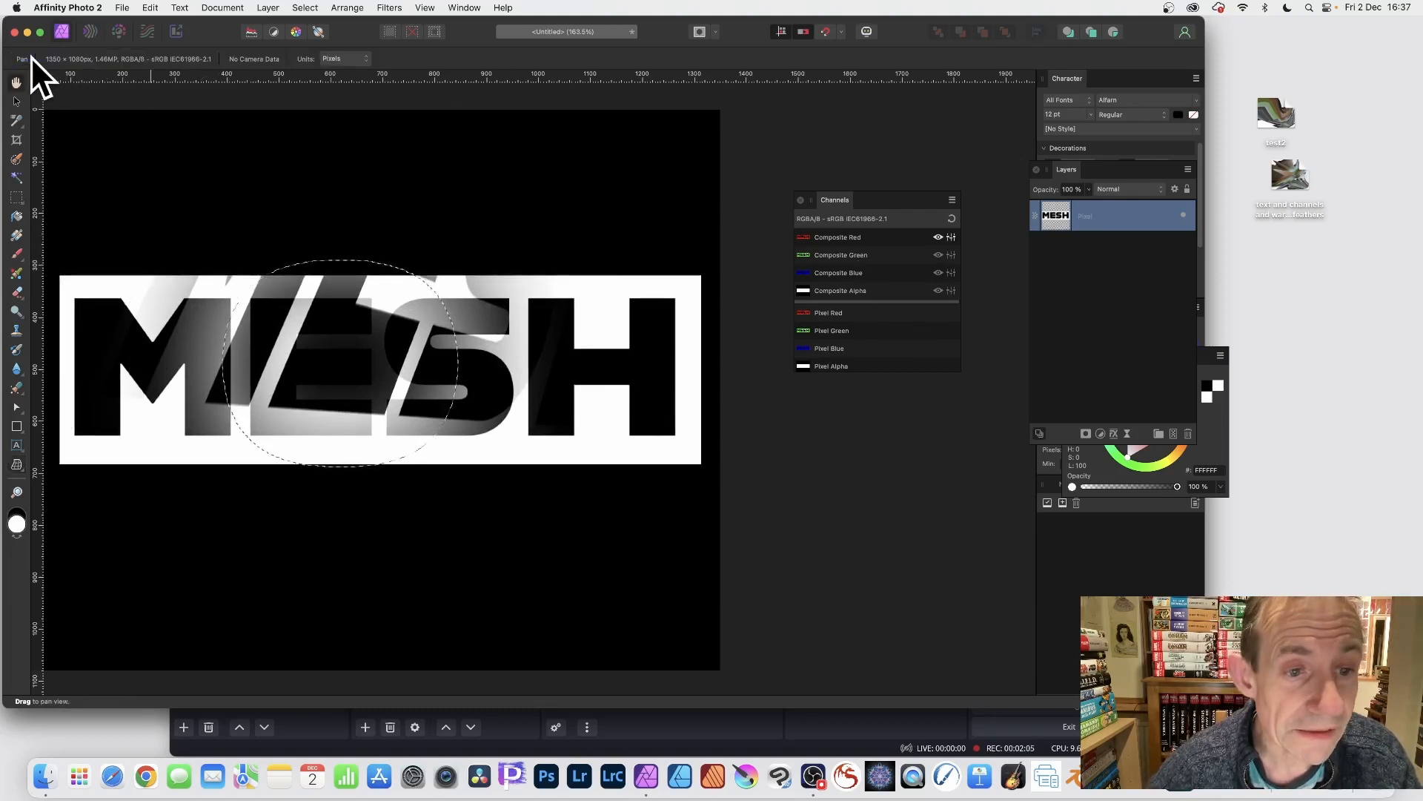
Step: Restore all colour channels and move the feathered selection over the S and H
left_click(949, 218)
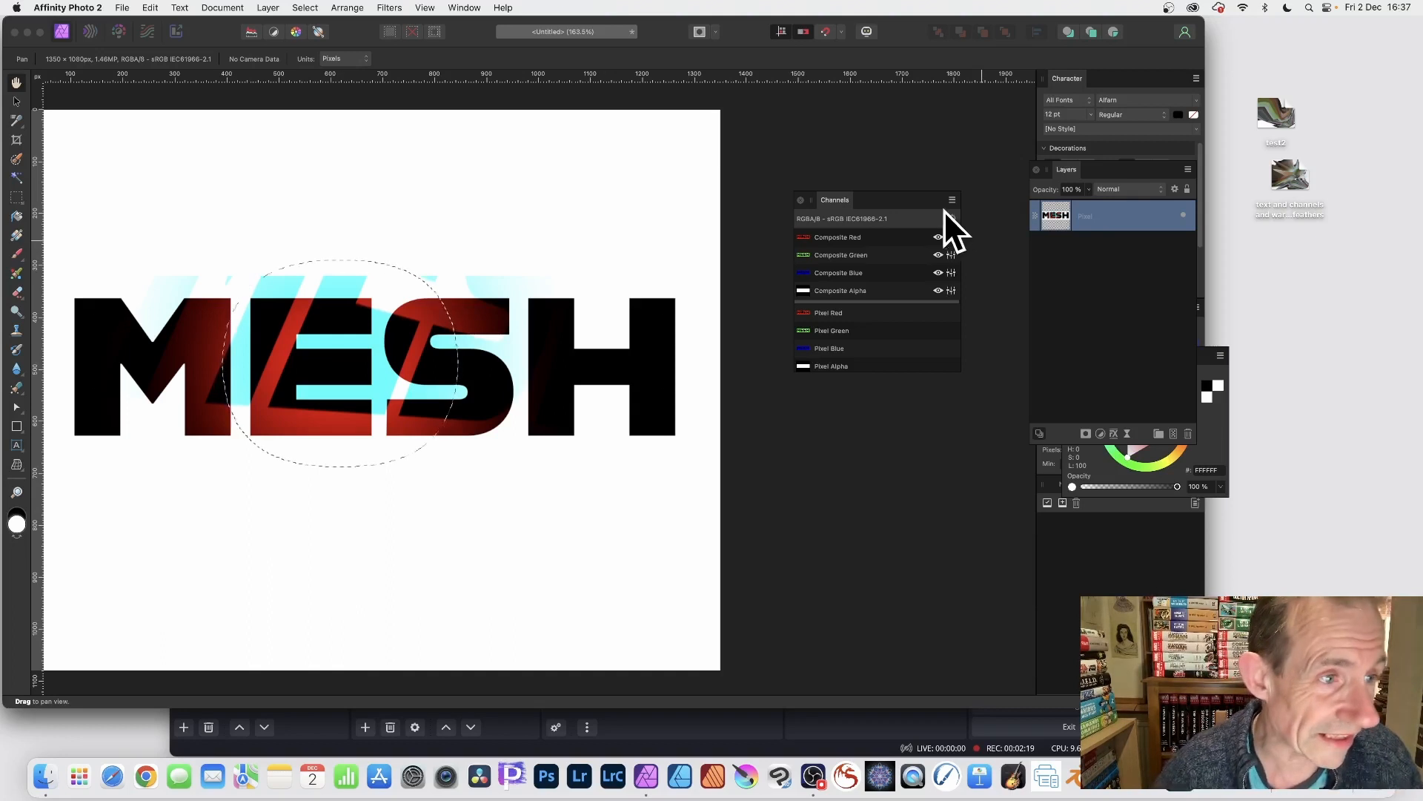
left_click(16, 198)
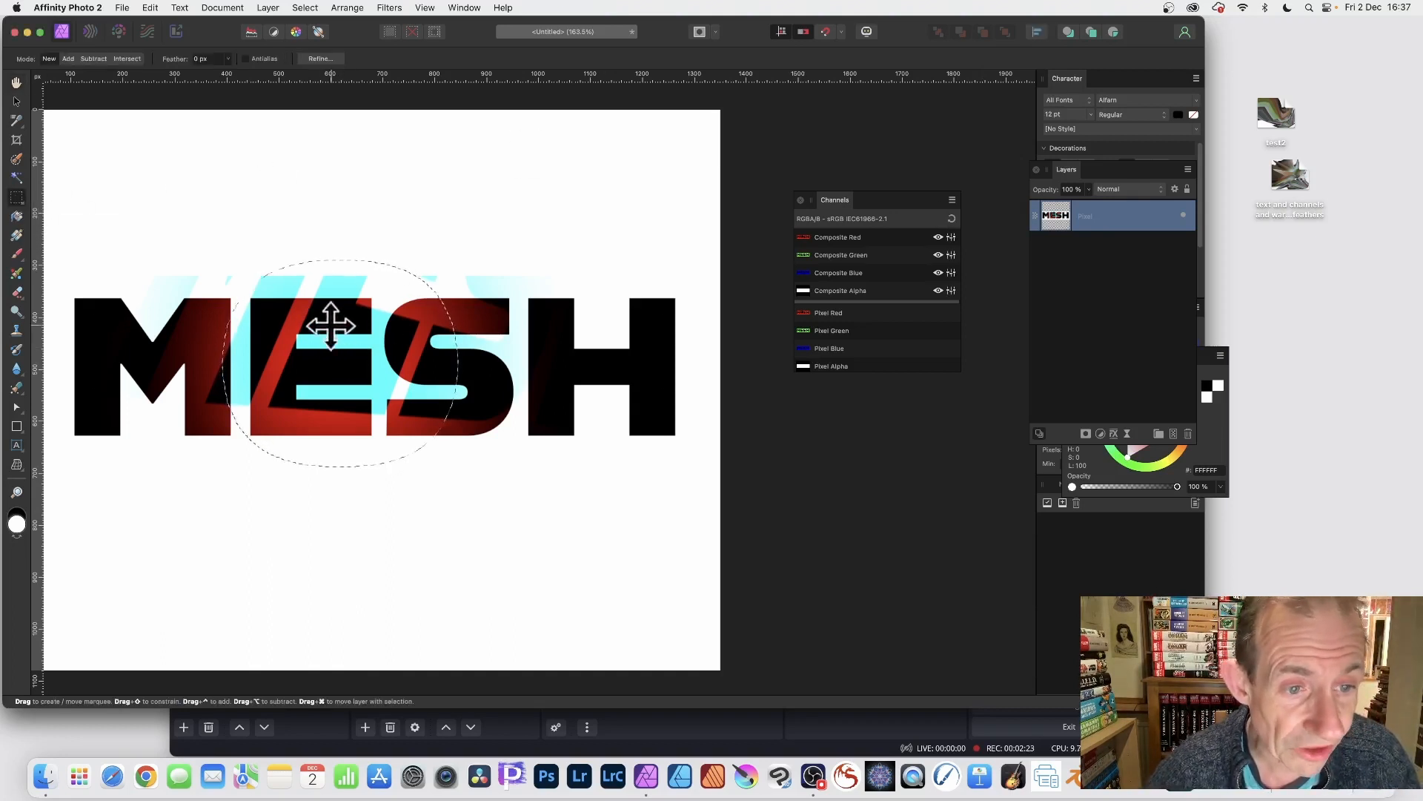
left_click_drag(332, 352, 528, 326)
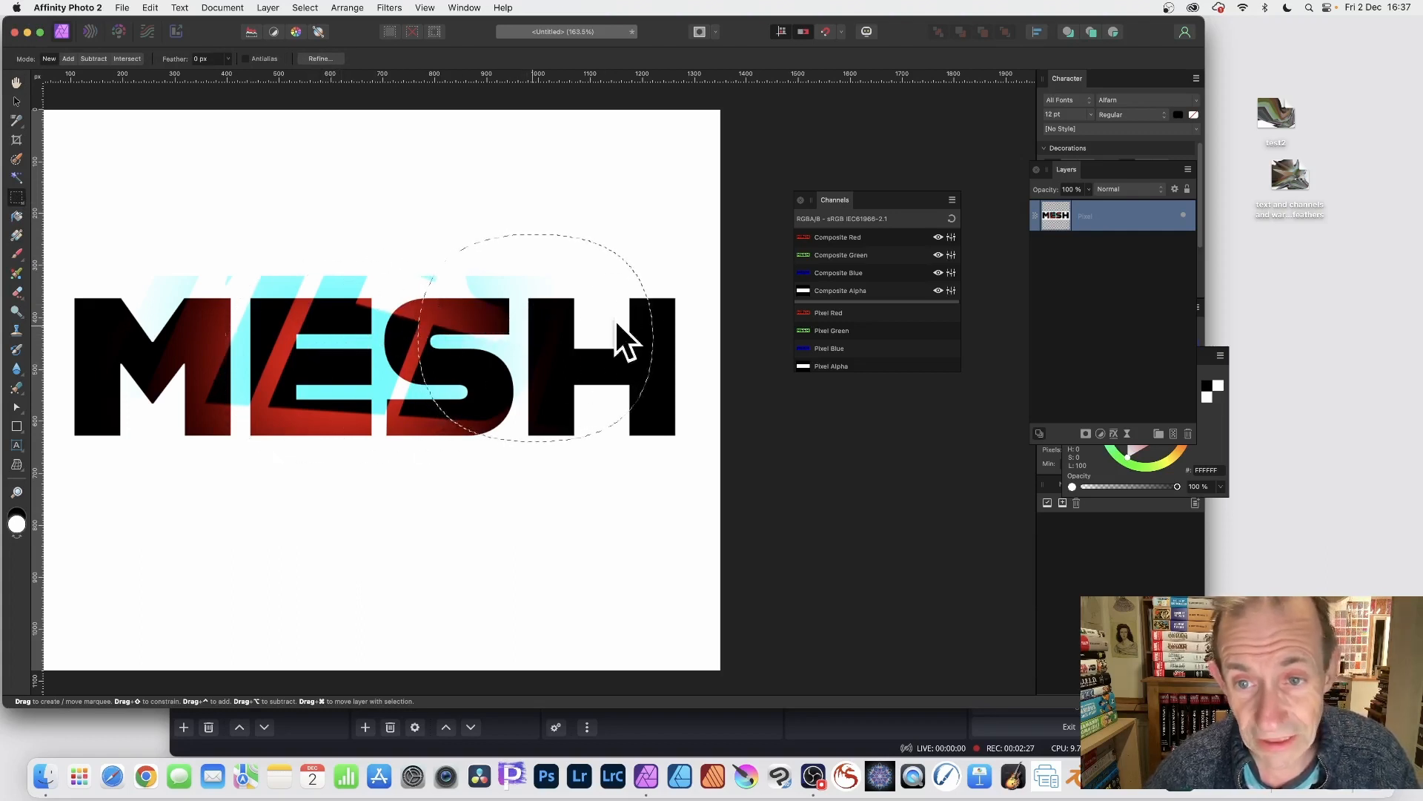
Step: Isolate Composite Green and mesh-warp it: bow the top edge upward and bottom edge downward, pull a new node inside the H leftward, and apply
left_click(866, 254)
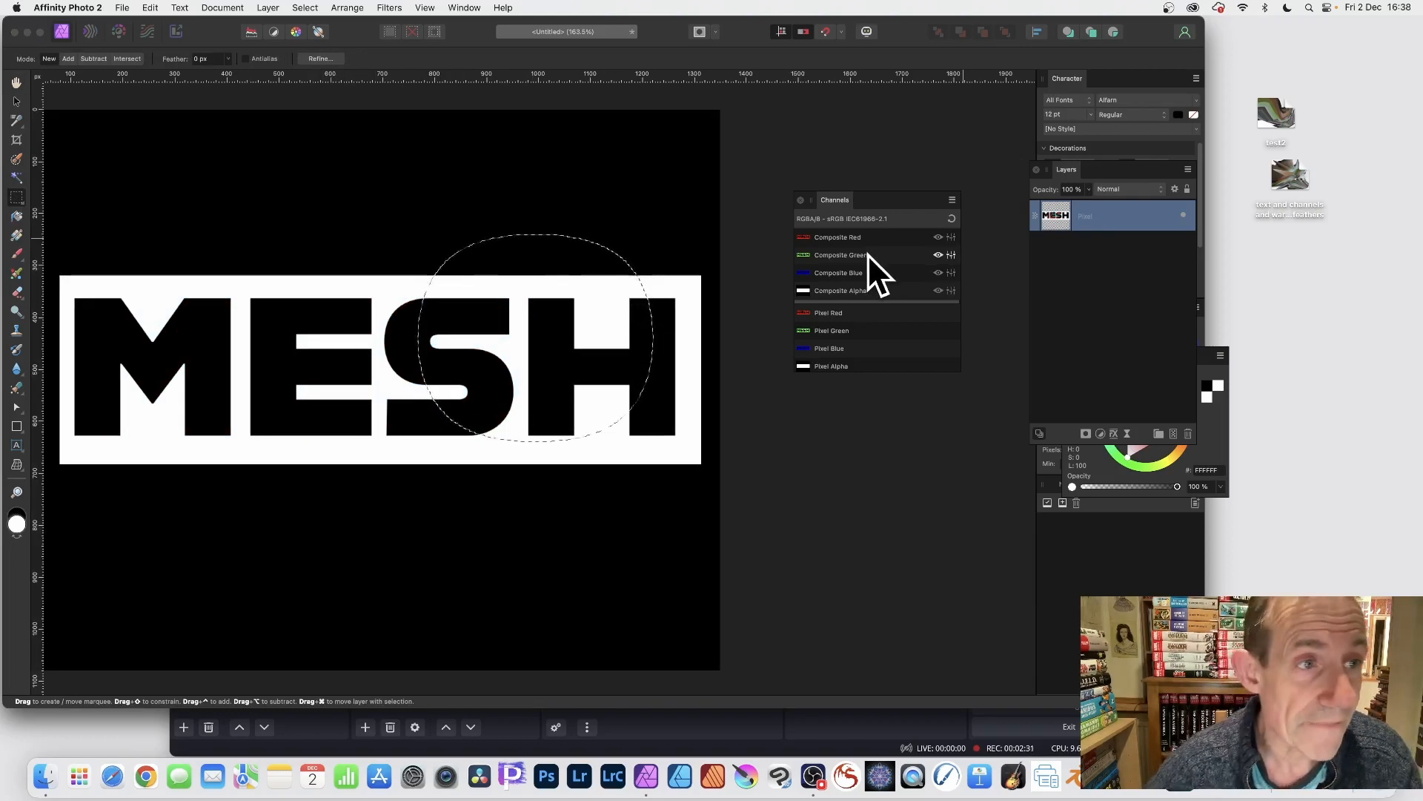
left_click(16, 464)
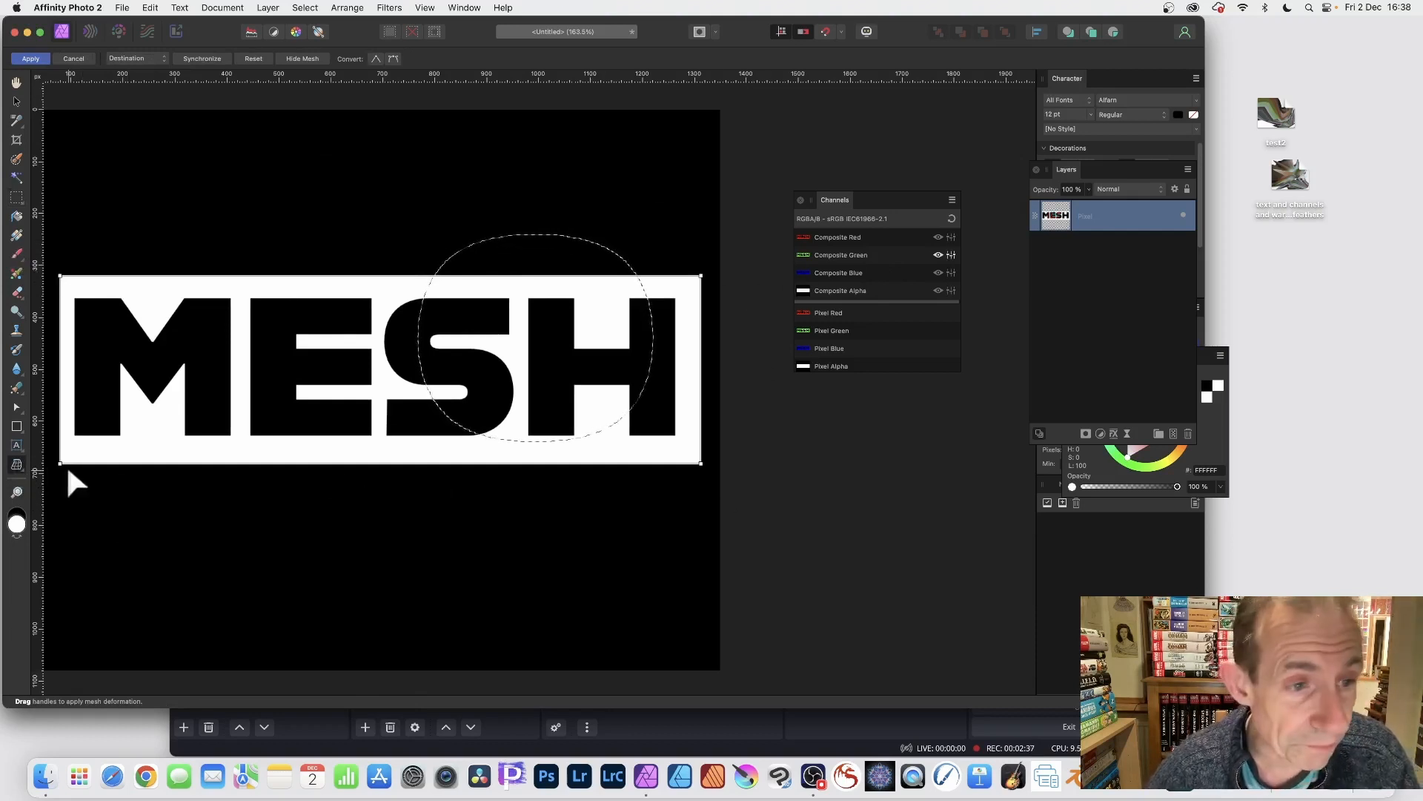
left_click_drag(362, 275, 382, 136)
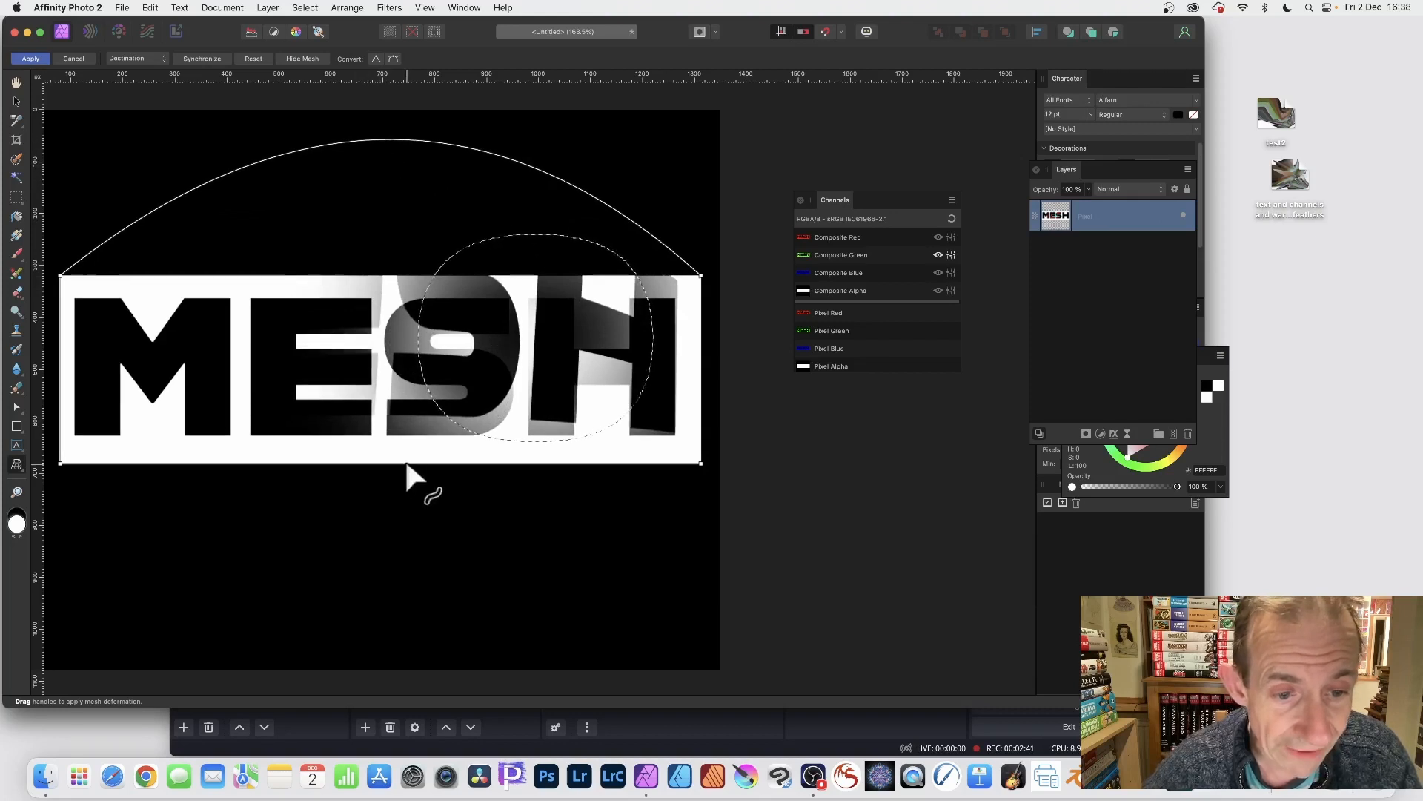
left_click_drag(404, 463, 377, 556)
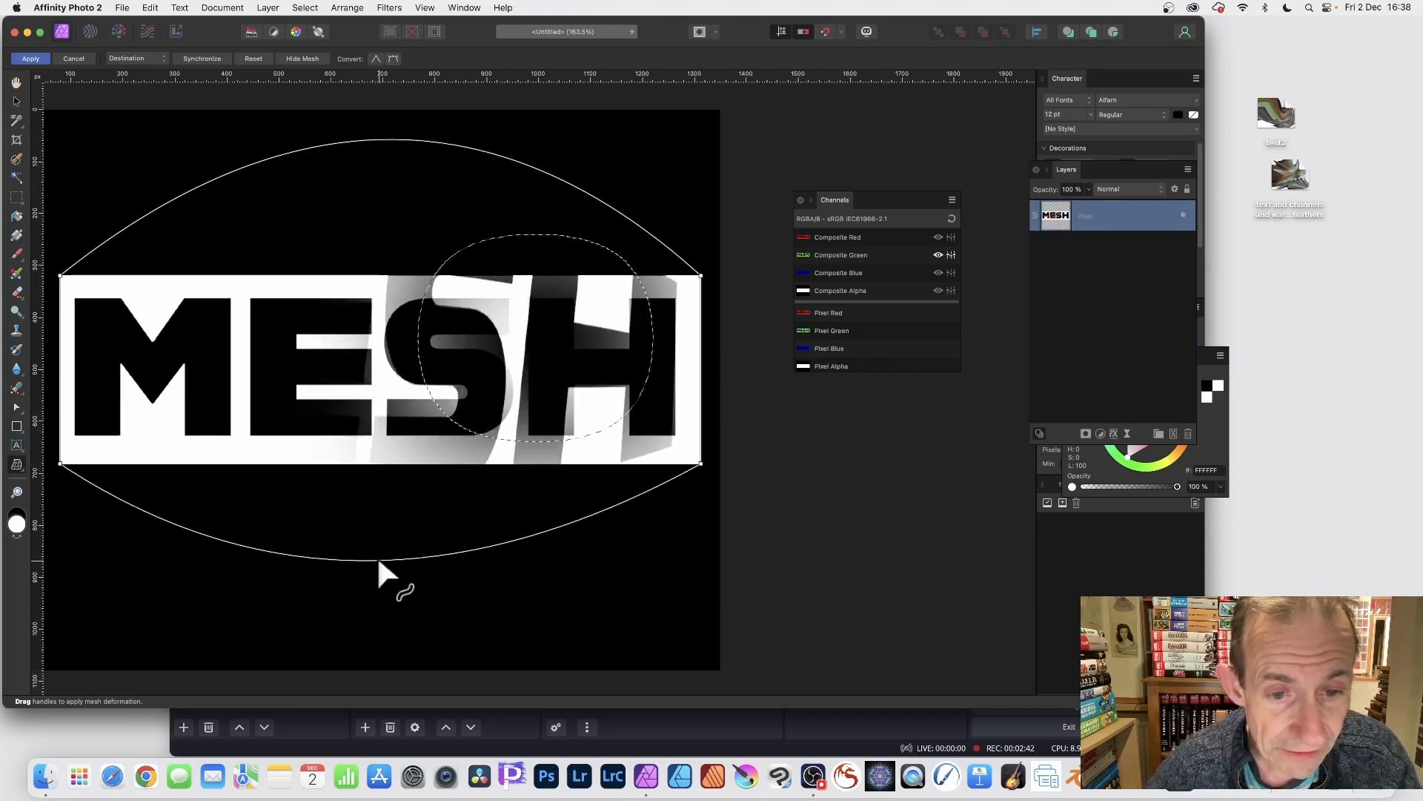
double_click(673, 363)
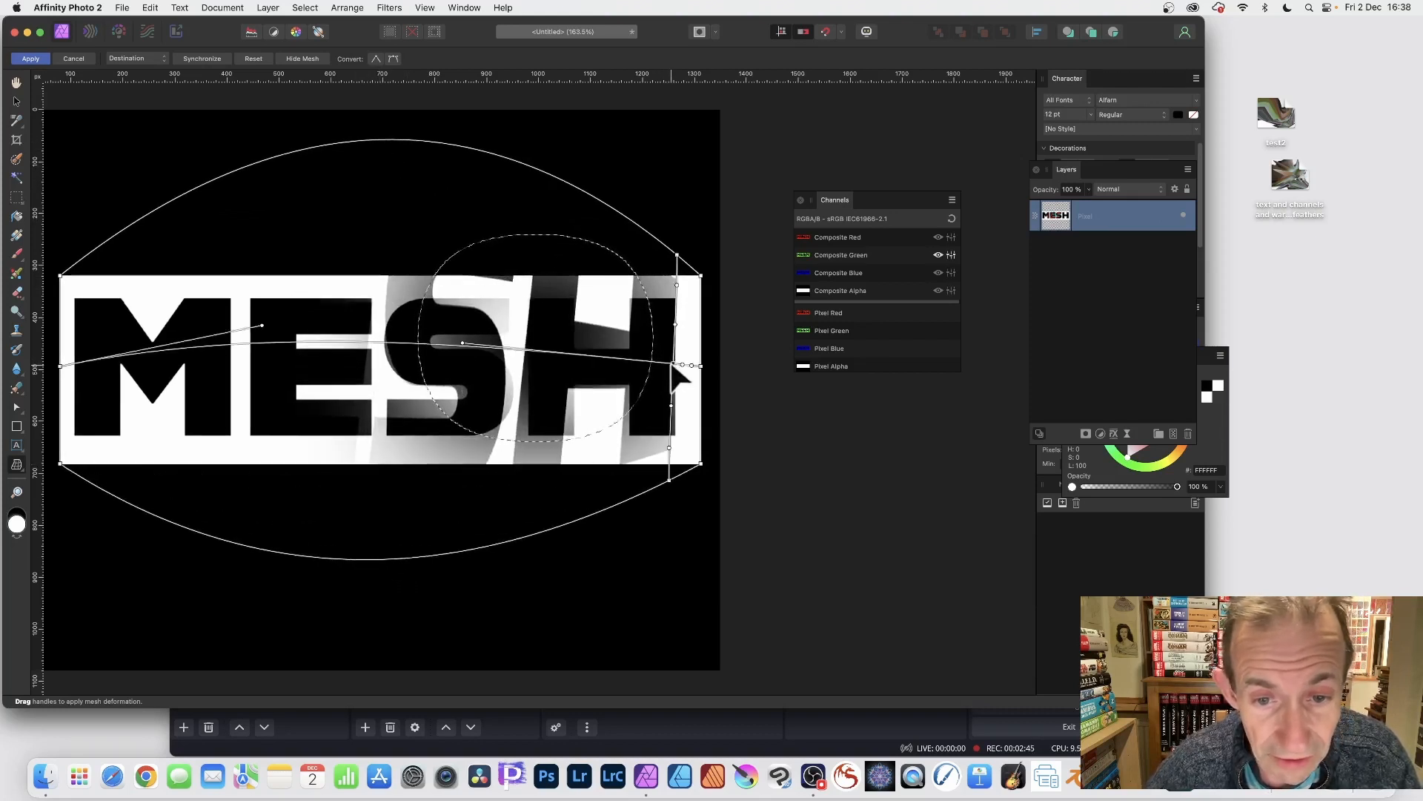
left_click_drag(674, 364, 600, 348)
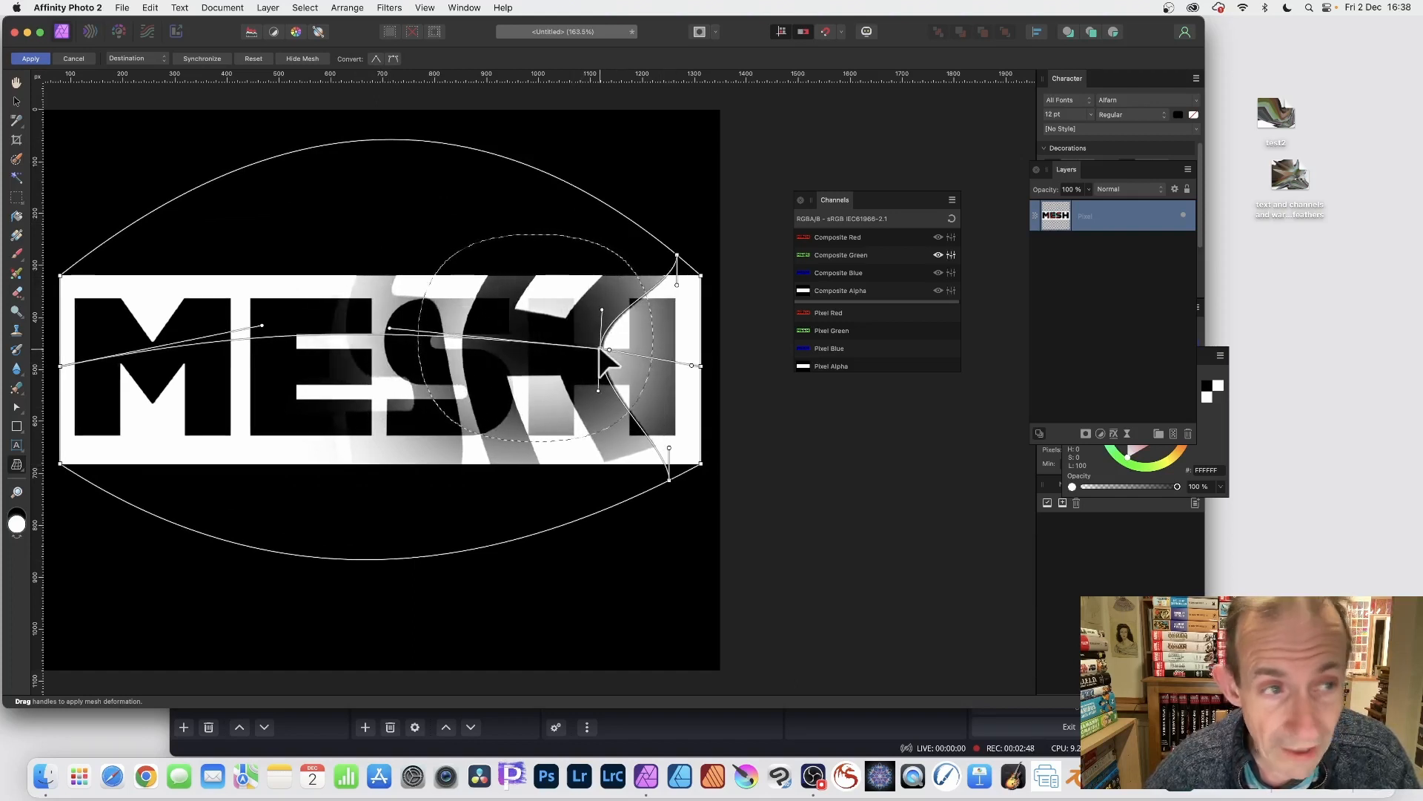
left_click(28, 58)
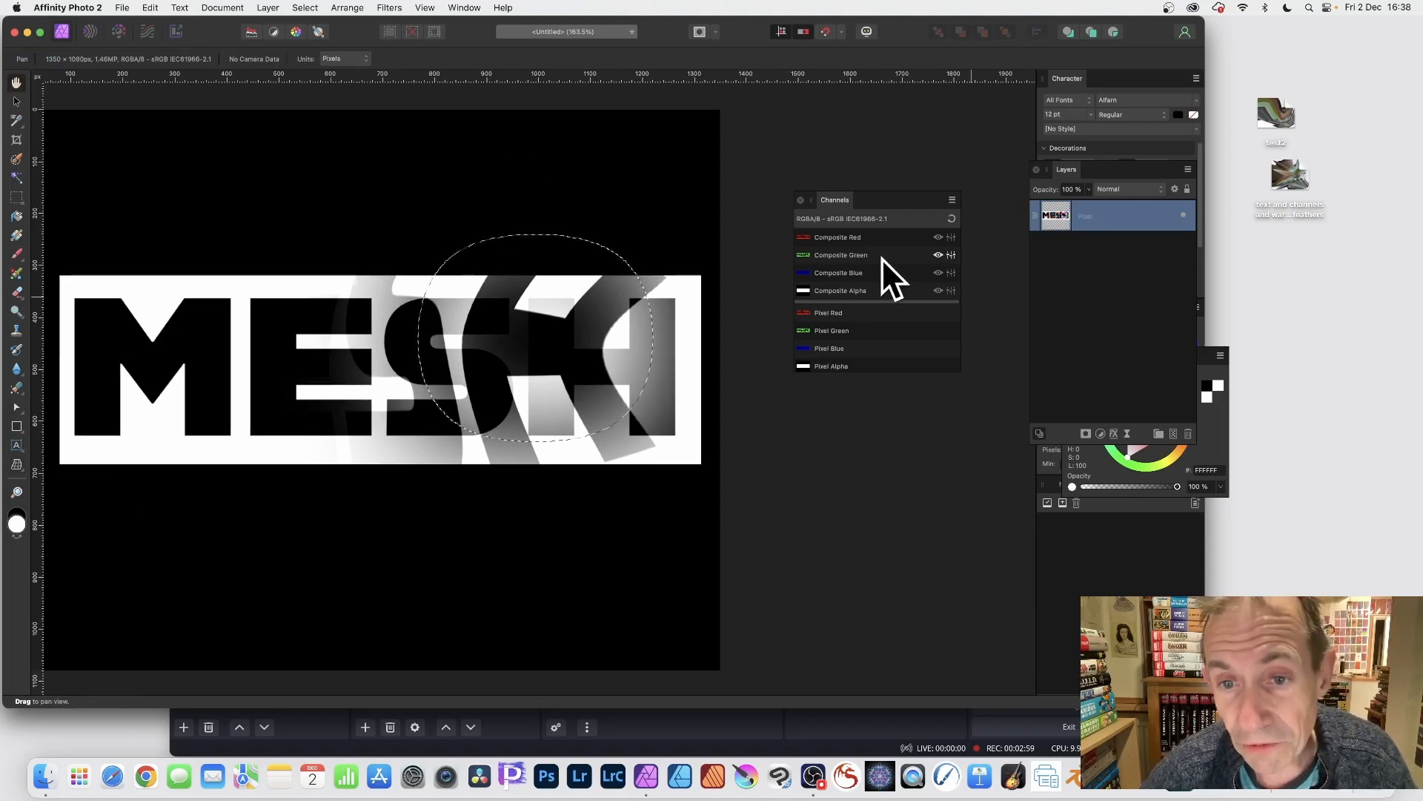
Step: Restore all colour channels and clear the feathered selection
left_click(952, 218)
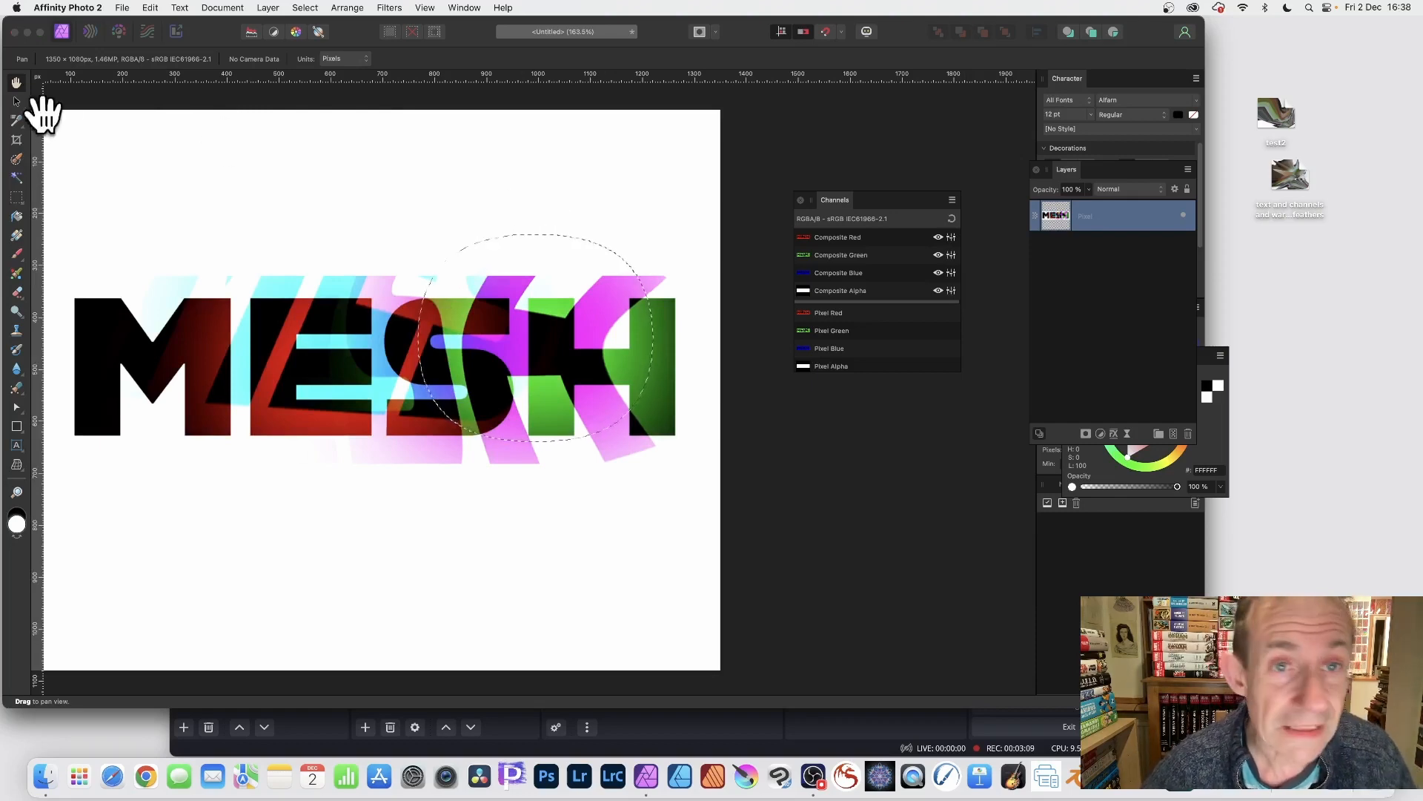
left_click(306, 7)
left_click(310, 37)
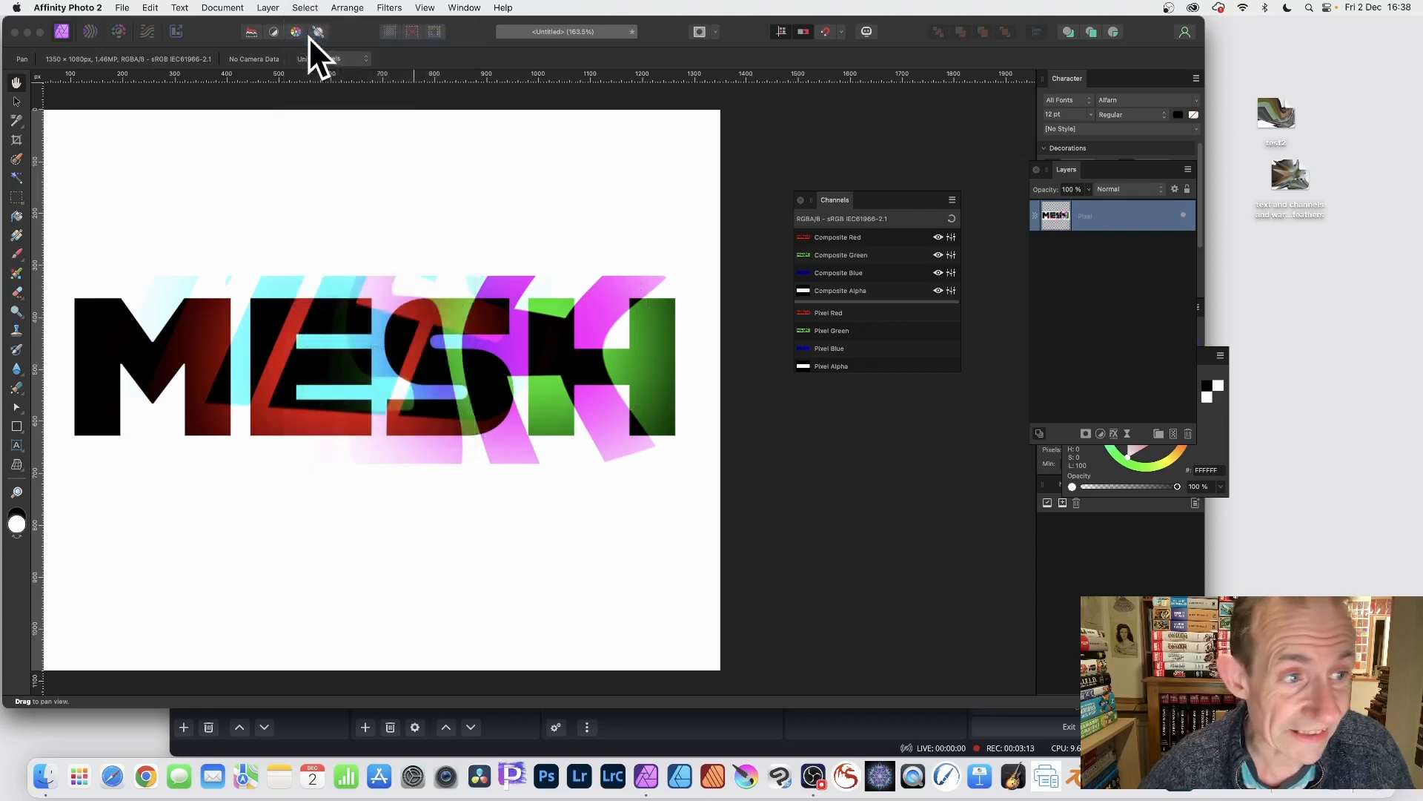
Step: Draw an elliptical marquee selection across the M and E and feather it by about 172 px
left_click(17, 197)
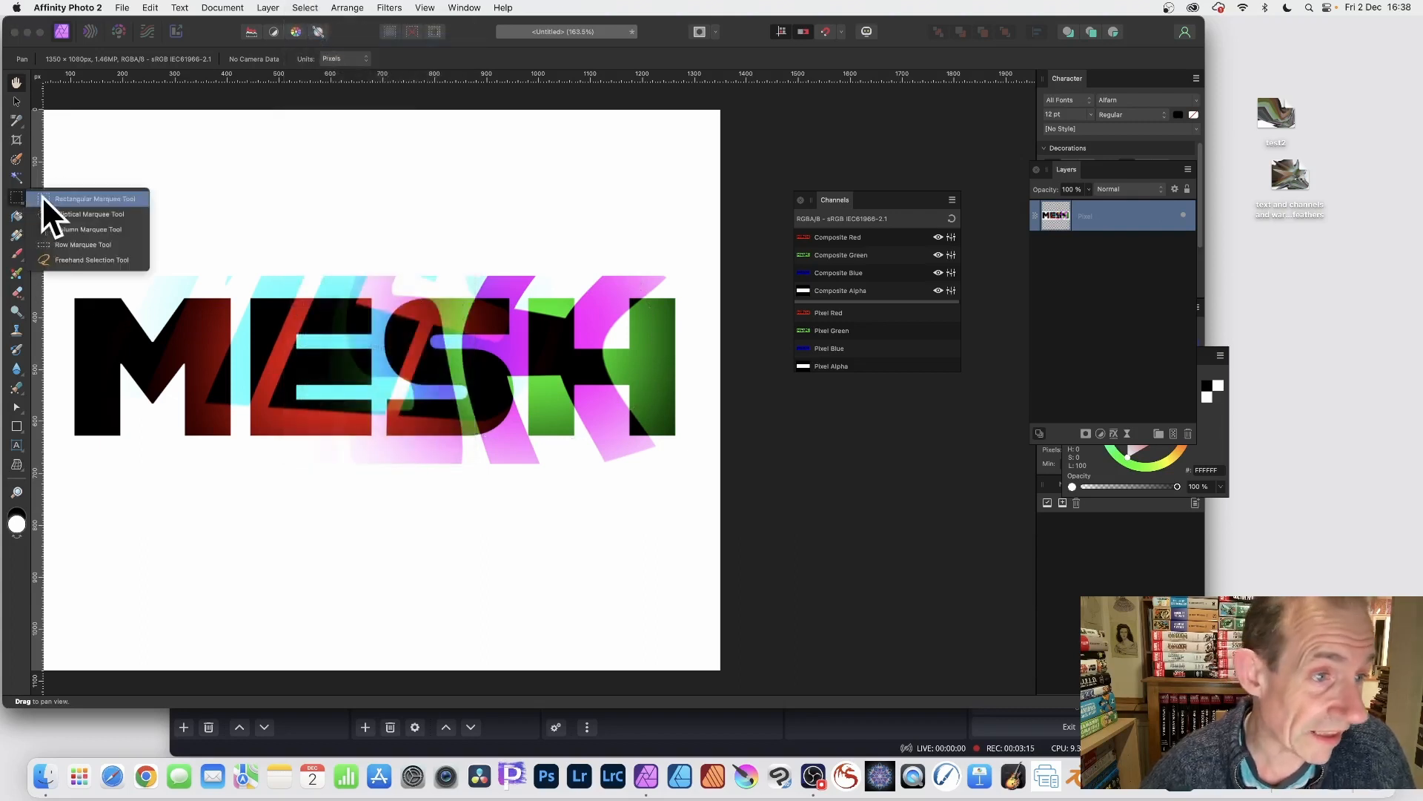
left_click(80, 212)
left_click_drag(86, 280, 344, 436)
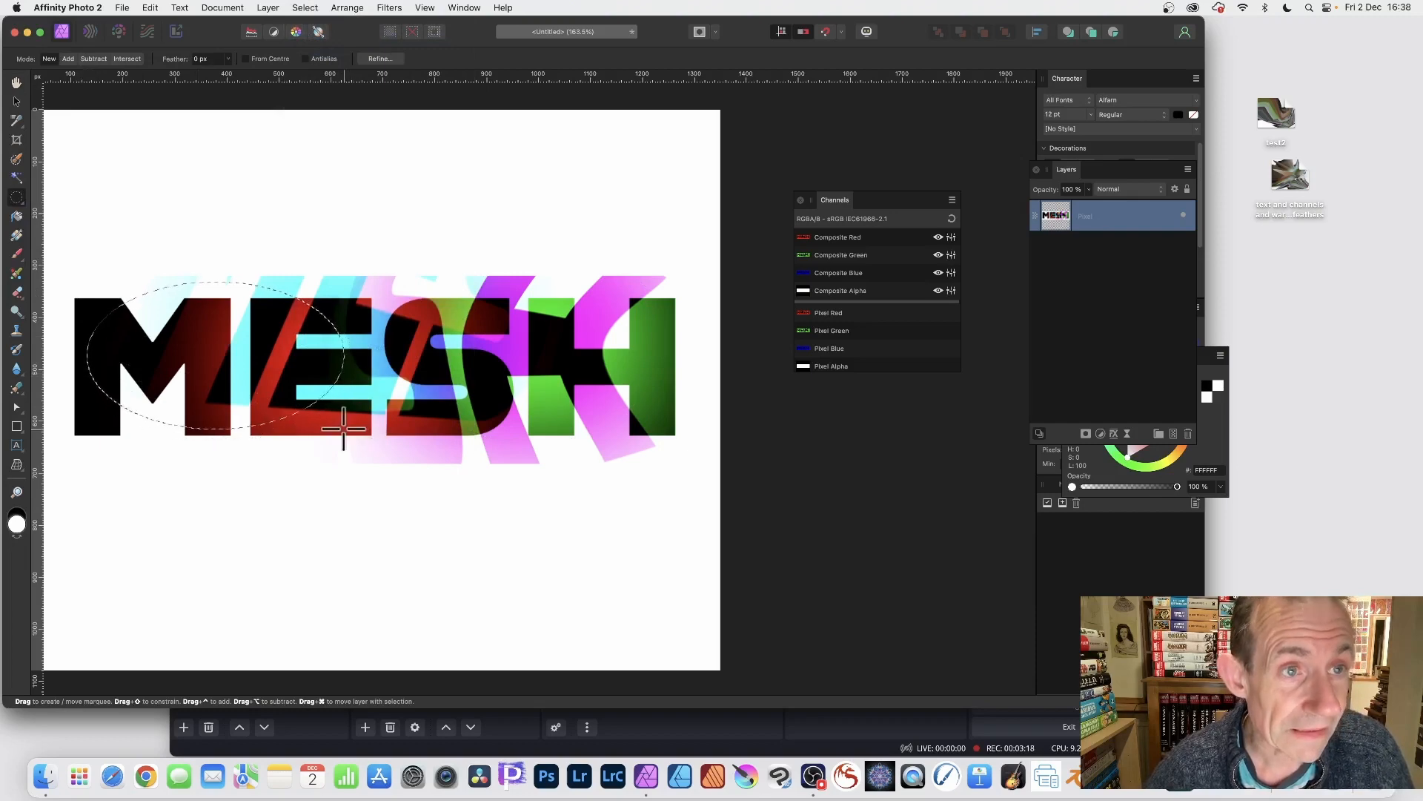
left_click(302, 7)
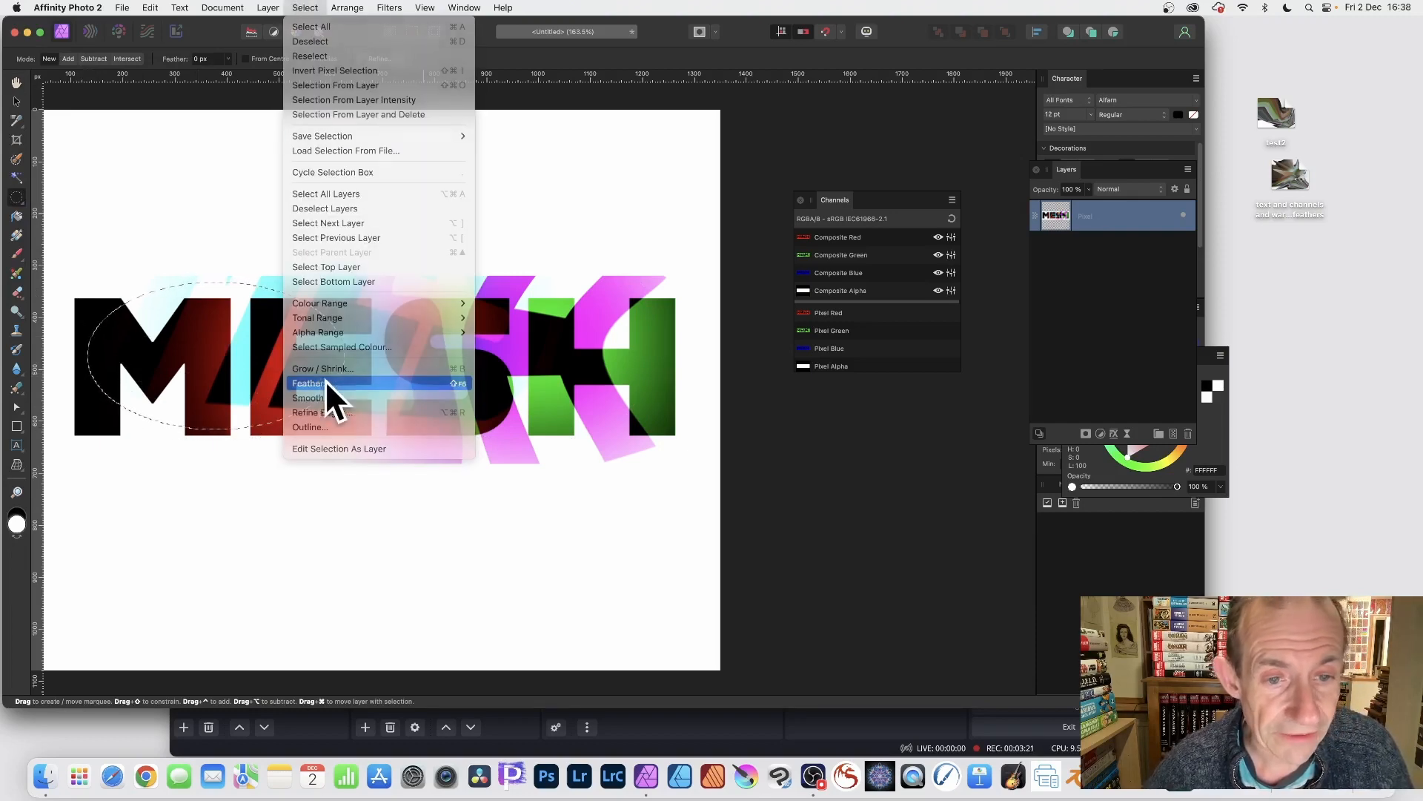
left_click(325, 382)
left_click_drag(831, 646, 845, 645)
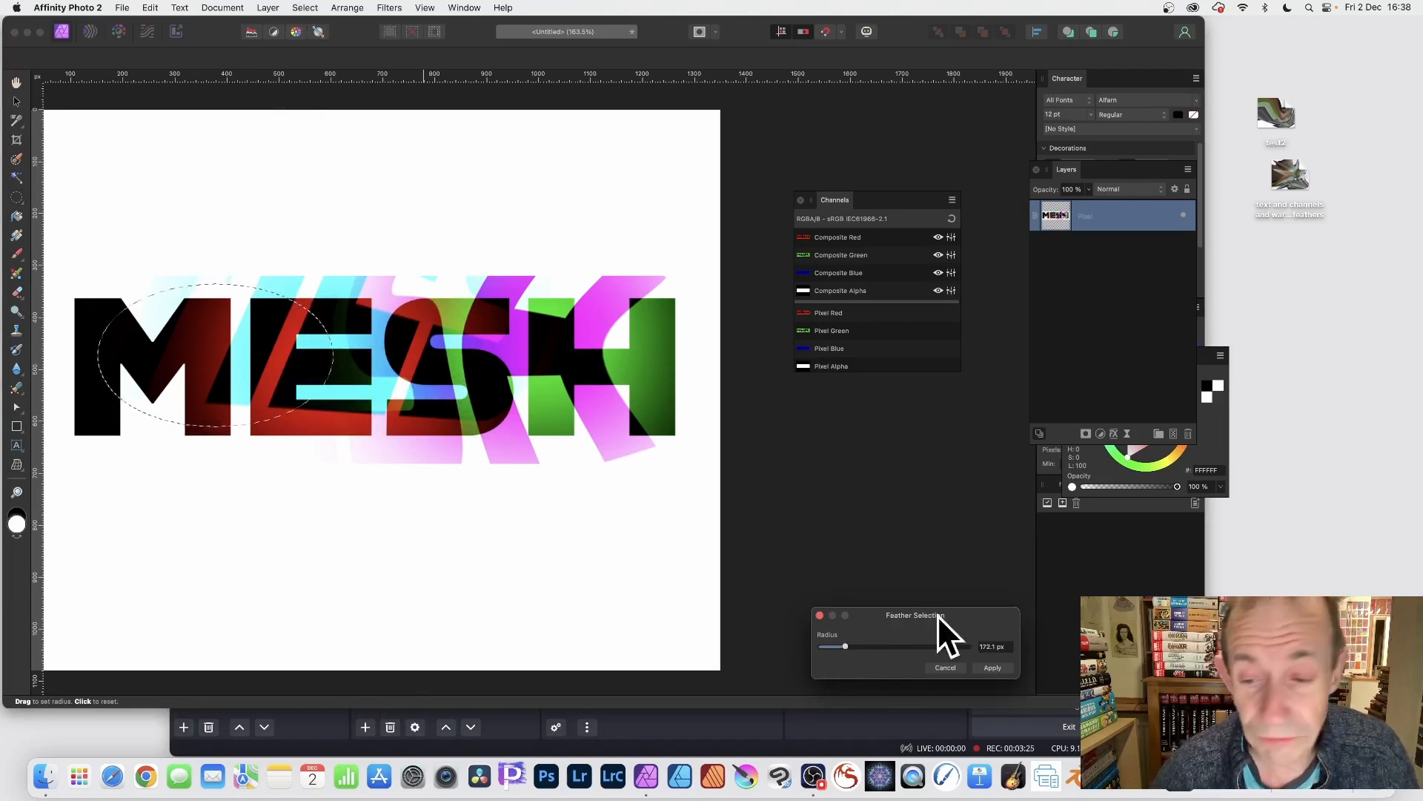
left_click(994, 668)
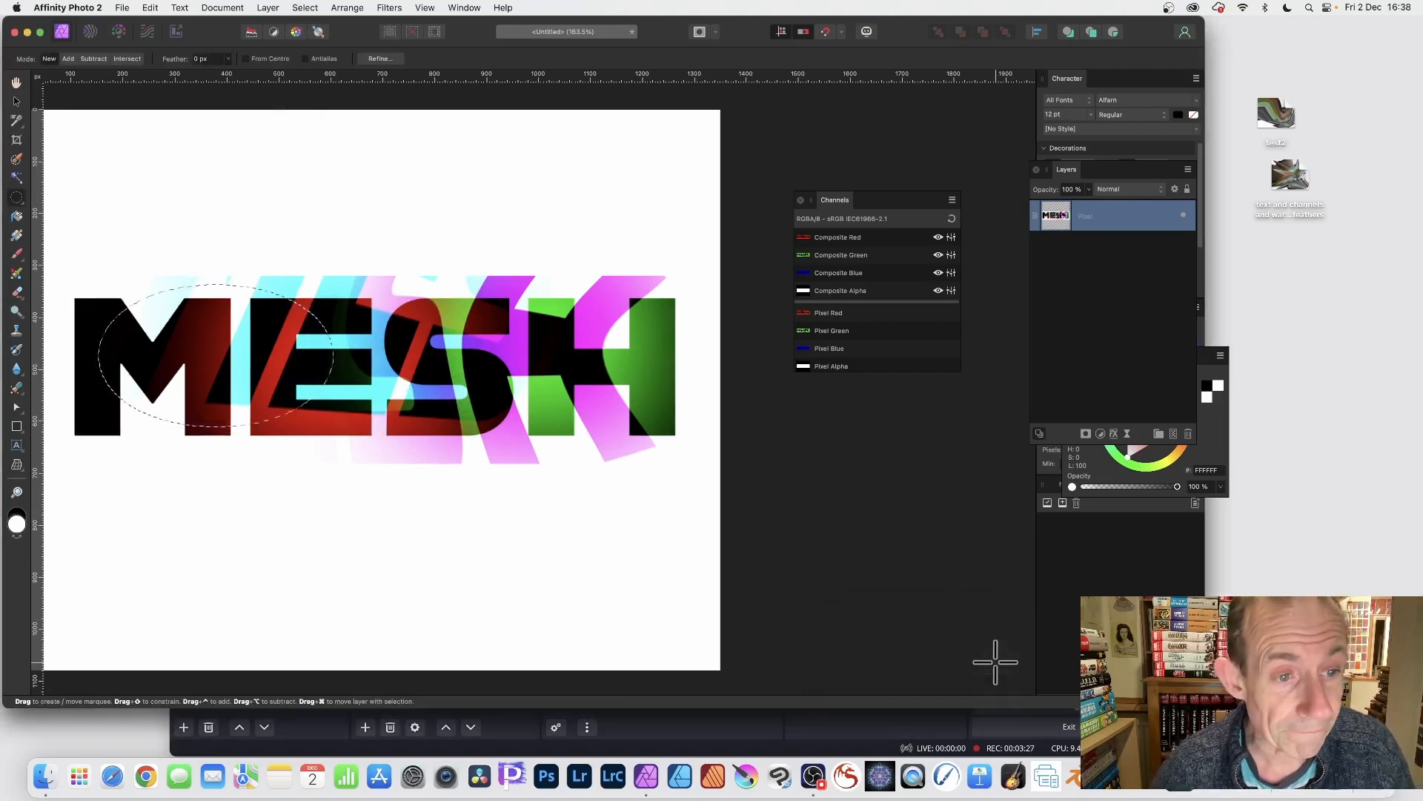
Step: Isolate Composite Blue, start a mesh warp by pulling the upper-left mesh corner up above the S, and shift the whole mesh down and right
left_click(848, 273)
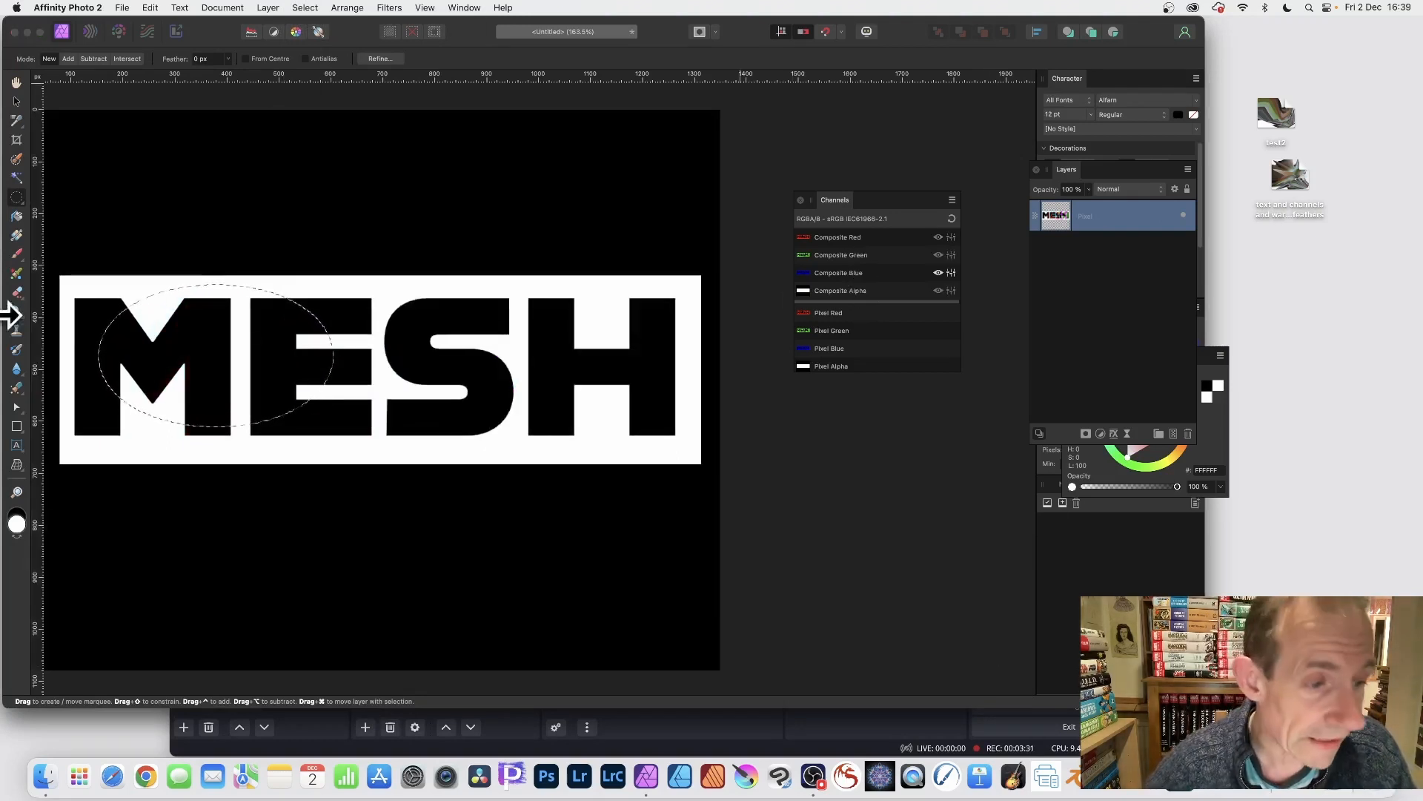
left_click(17, 464)
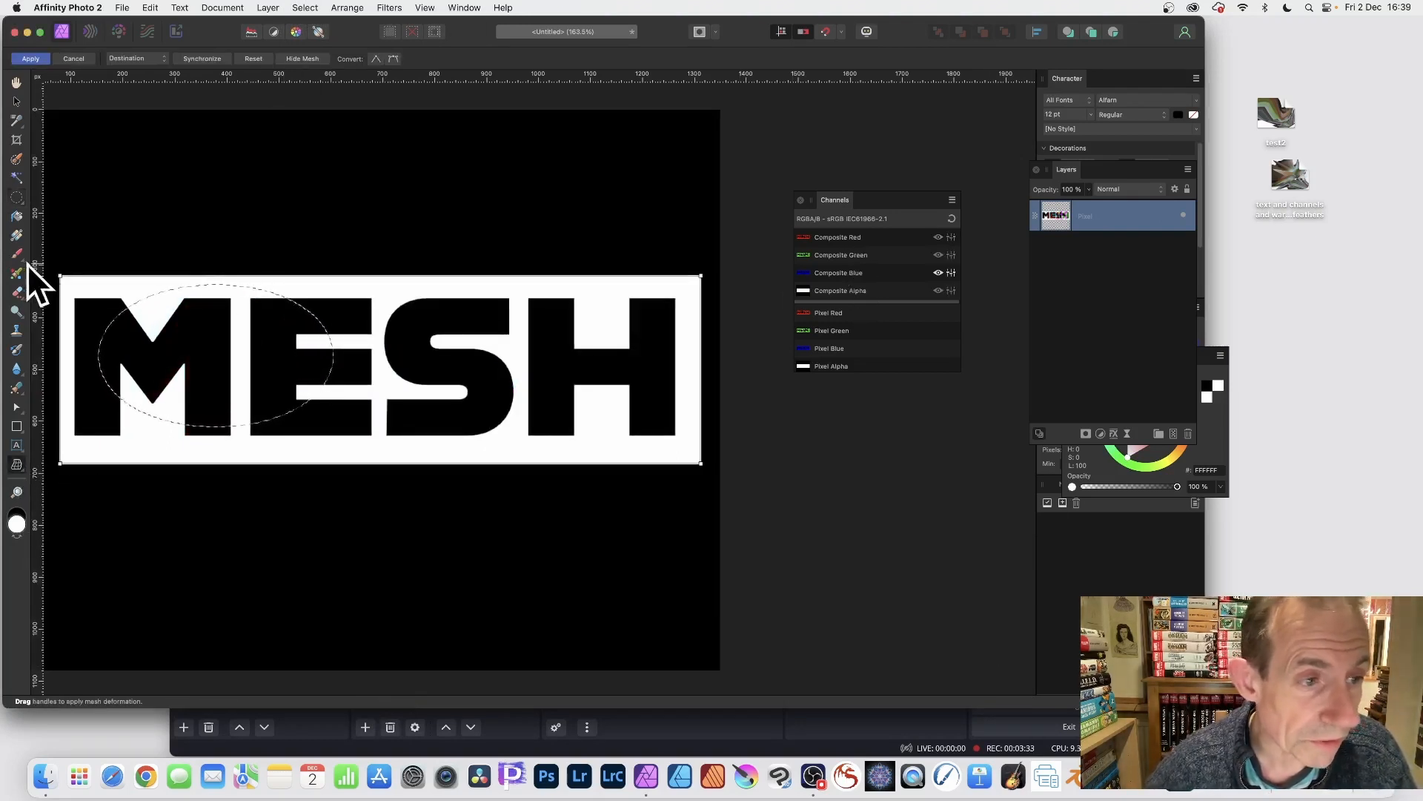
left_click_drag(60, 276, 390, 178)
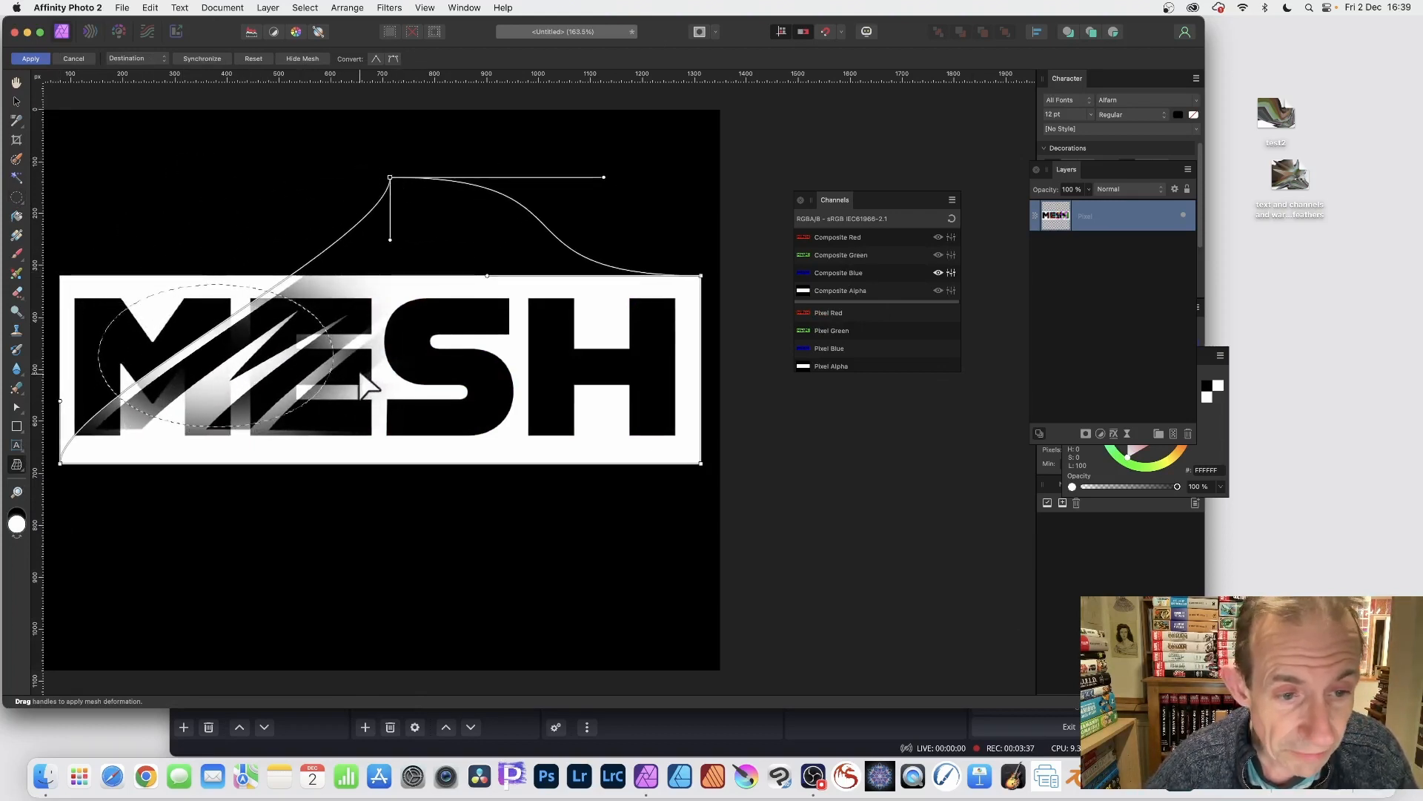
left_click(396, 405)
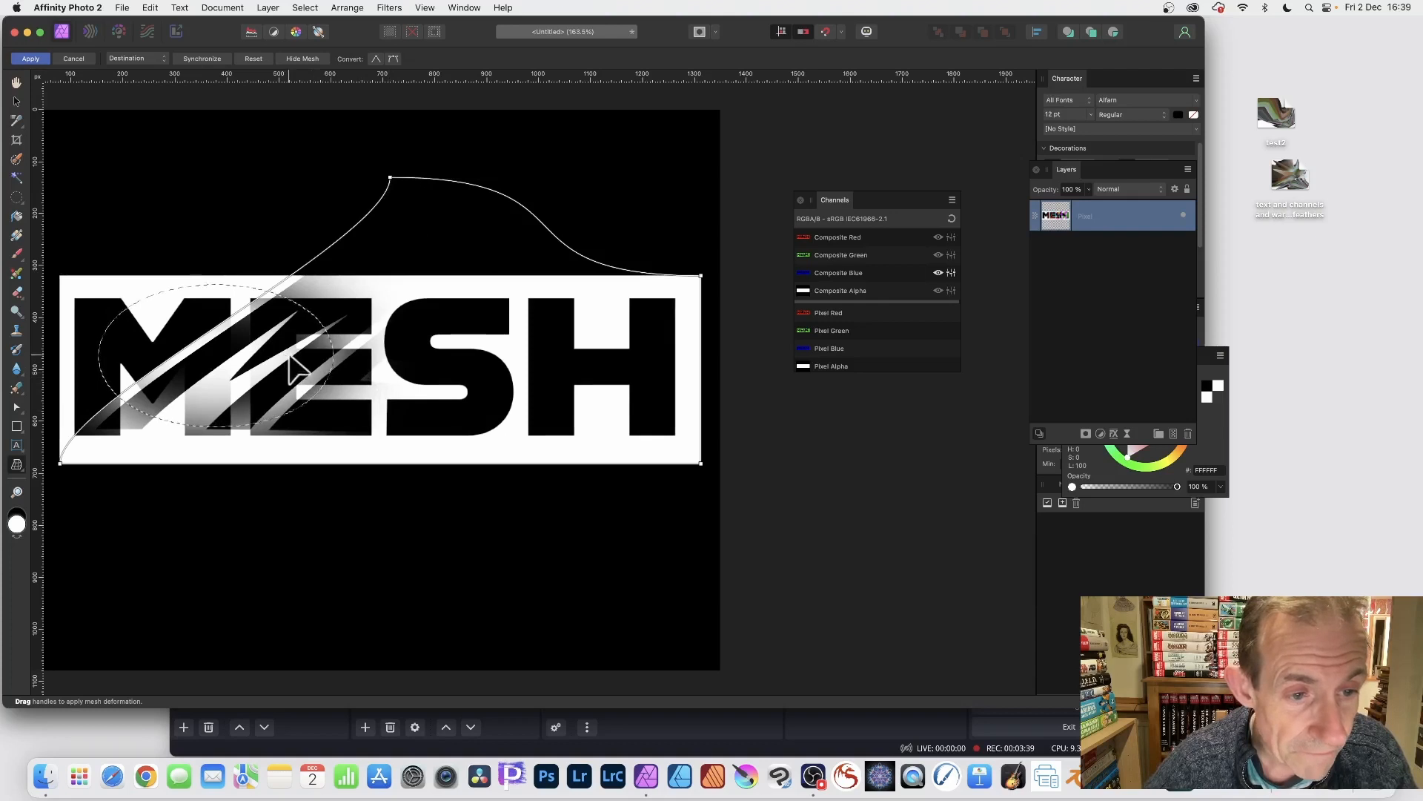
left_click_drag(302, 366, 334, 397)
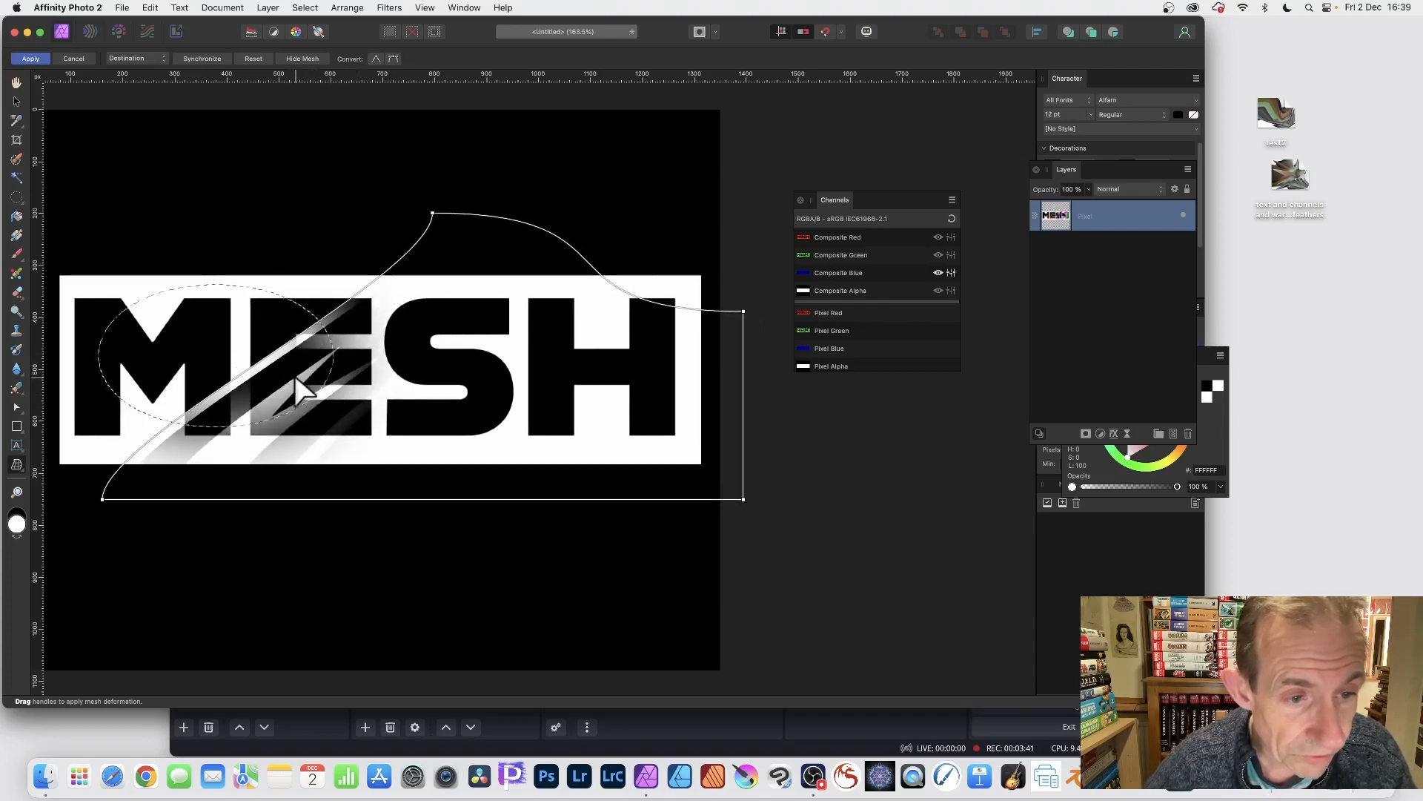
Step: Add a mesh node inside the E, pull it down below the letter, swing its handle upward, and apply the warp
double_click(297, 383)
mouse_move(296, 383)
left_mouse_down()
mouse_move(345, 417)
mouse_move(279, 371)
mouse_move(297, 358)
left_mouse_up()
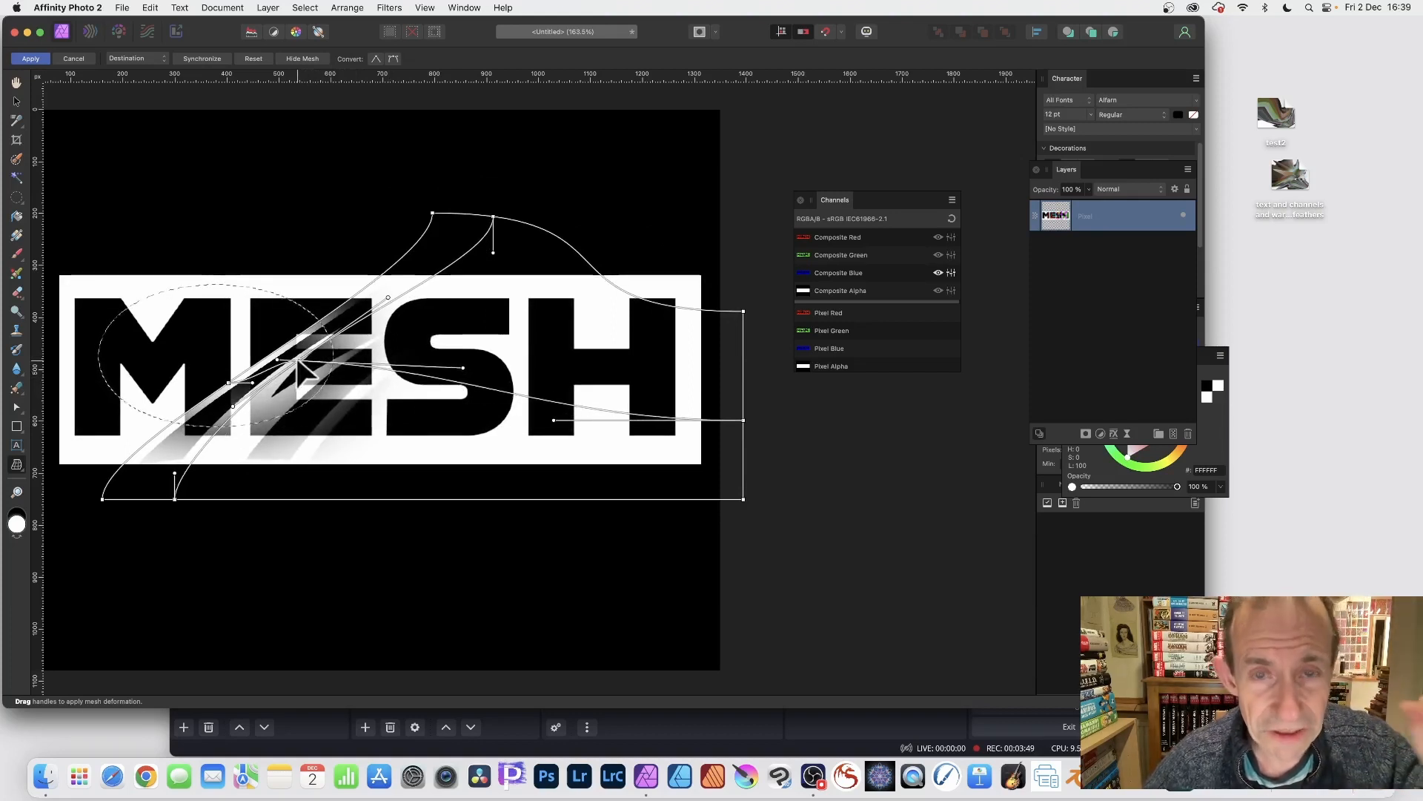
left_click_drag(298, 359, 303, 444)
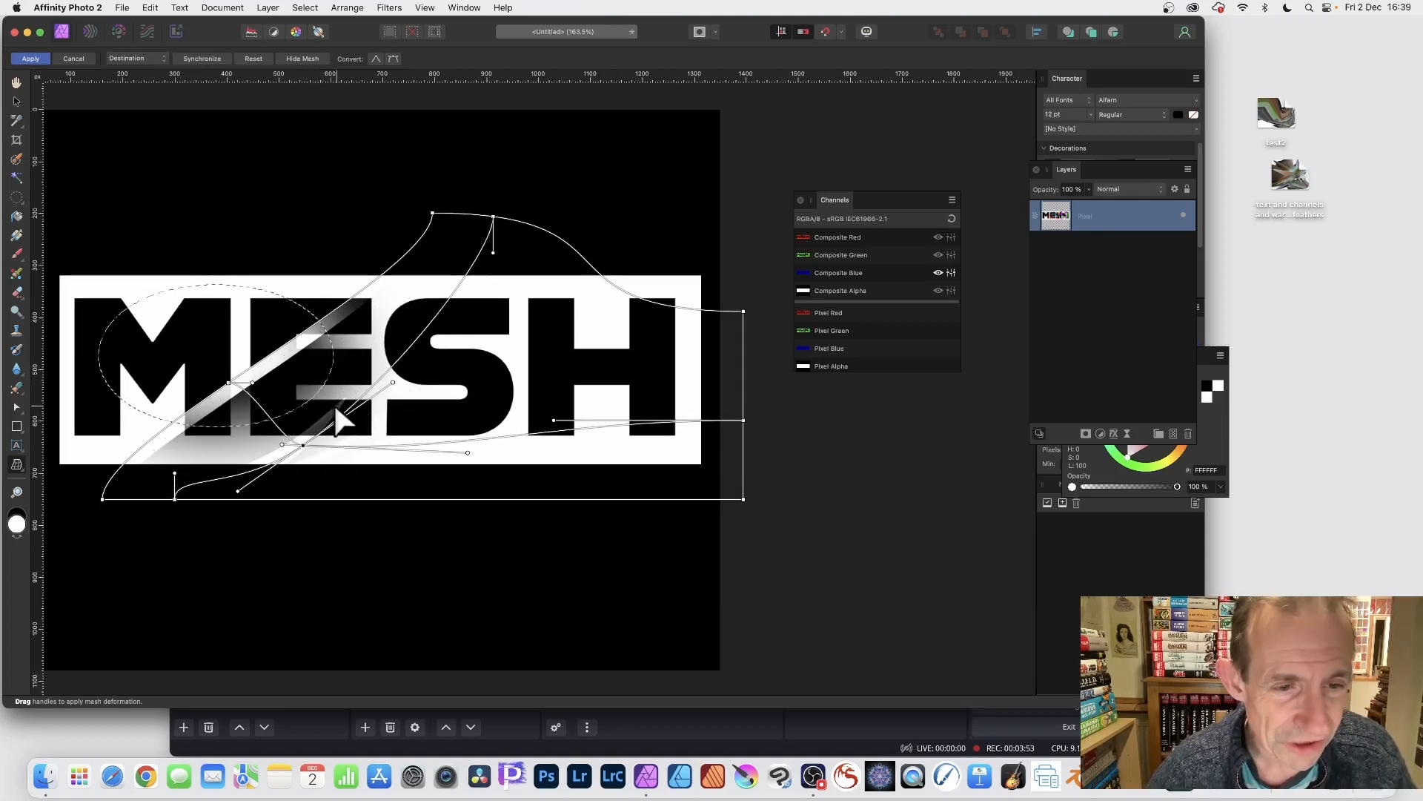
left_click_drag(393, 385, 311, 238)
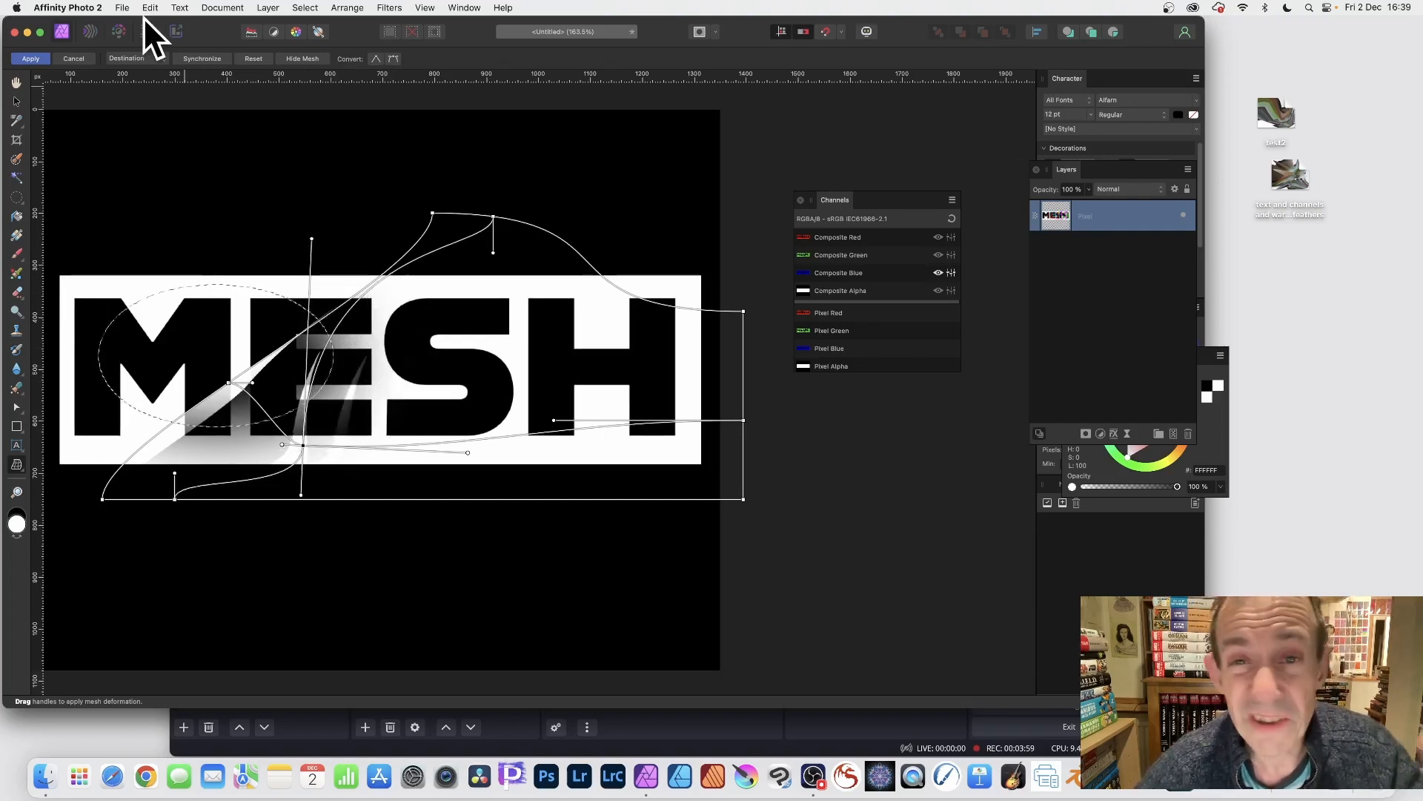
left_click(30, 59)
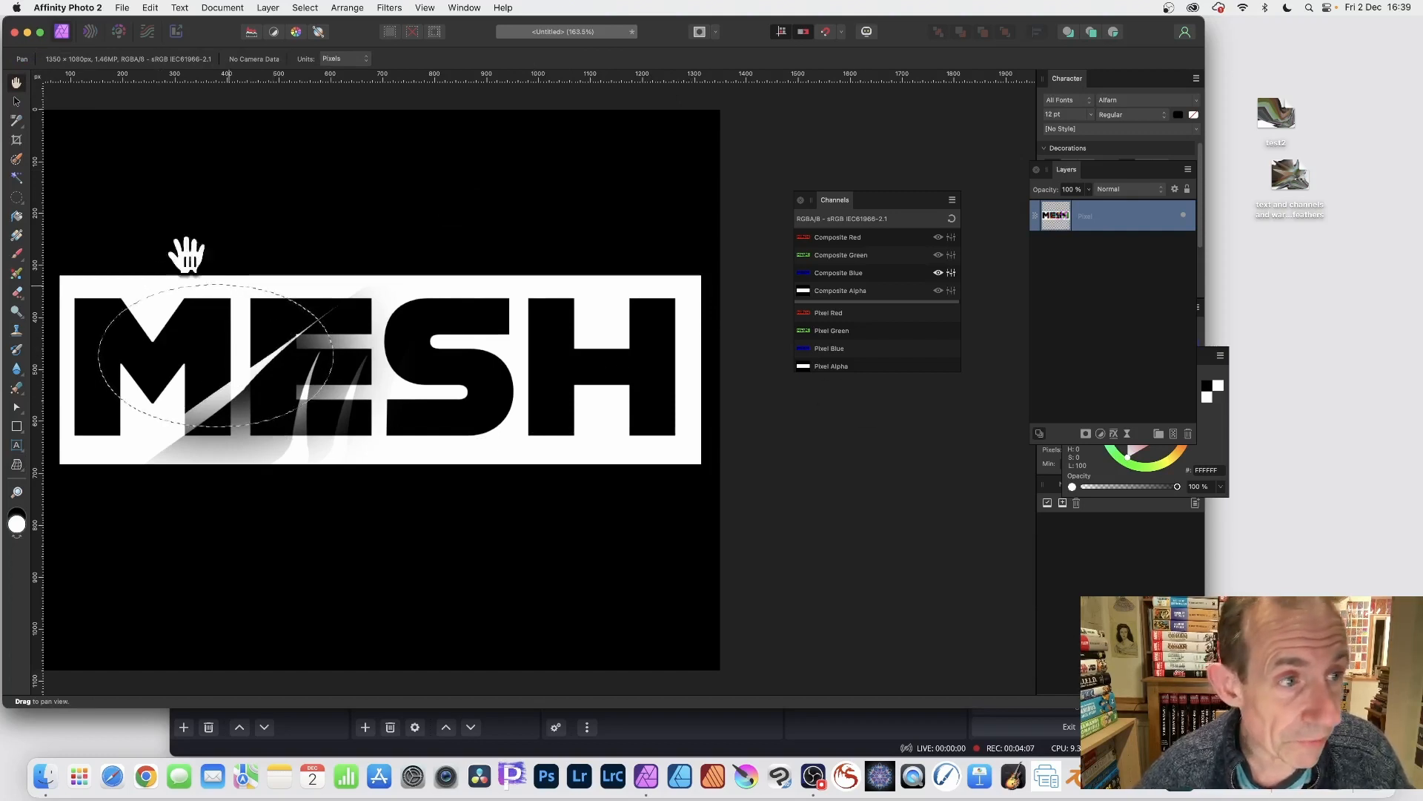
Step: Move the feathered selection over the lower part of the S and H and repeat the last mesh warp
left_click(16, 197)
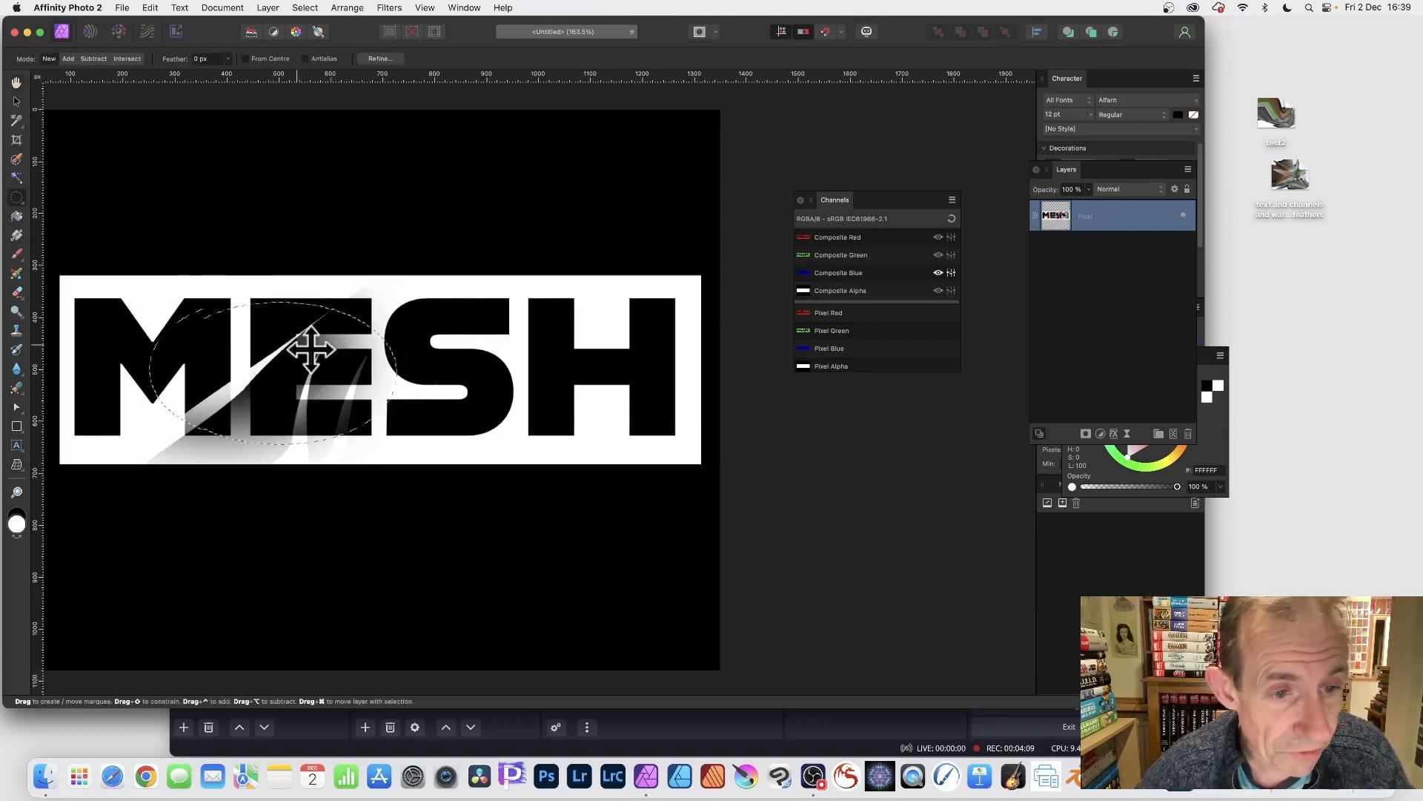
left_click(393, 10)
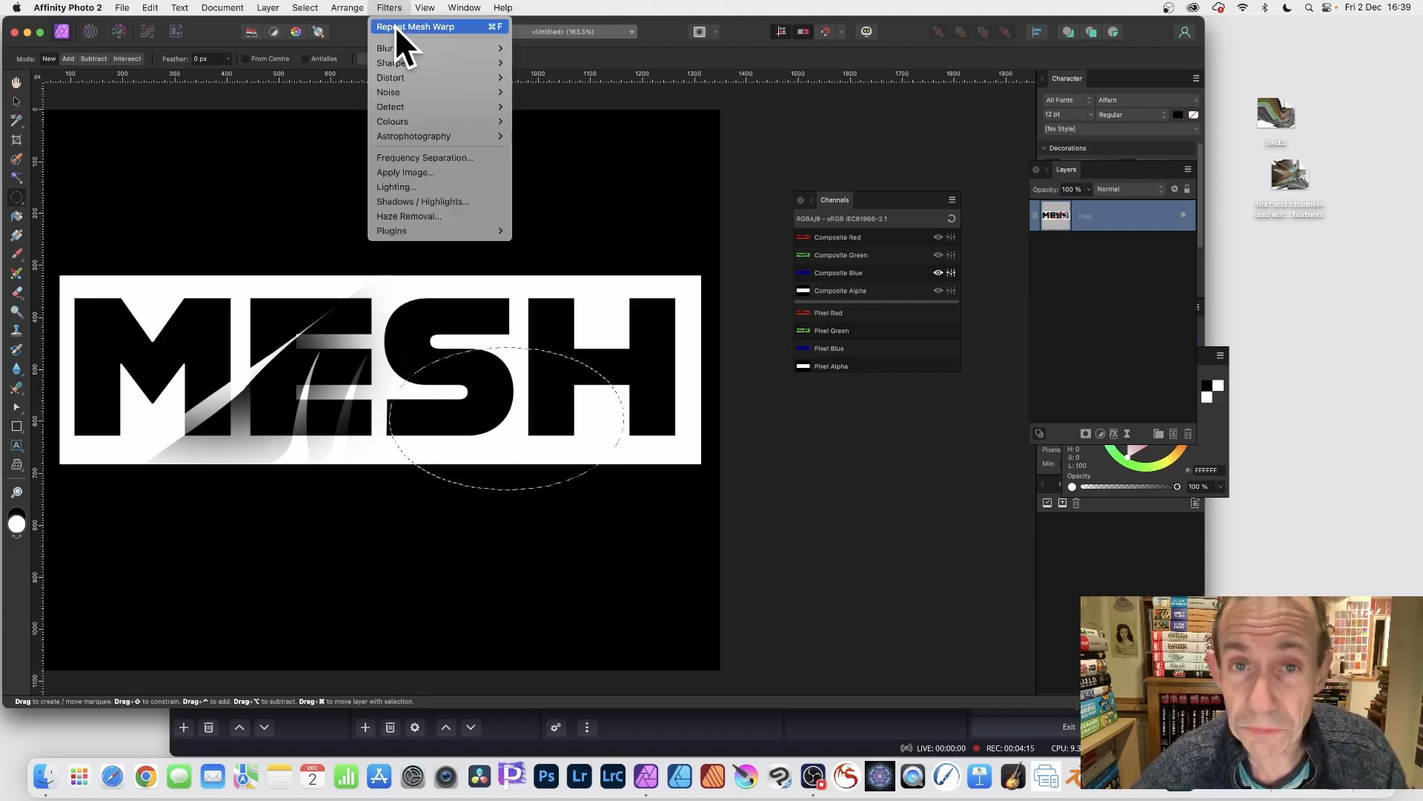
left_click(394, 25)
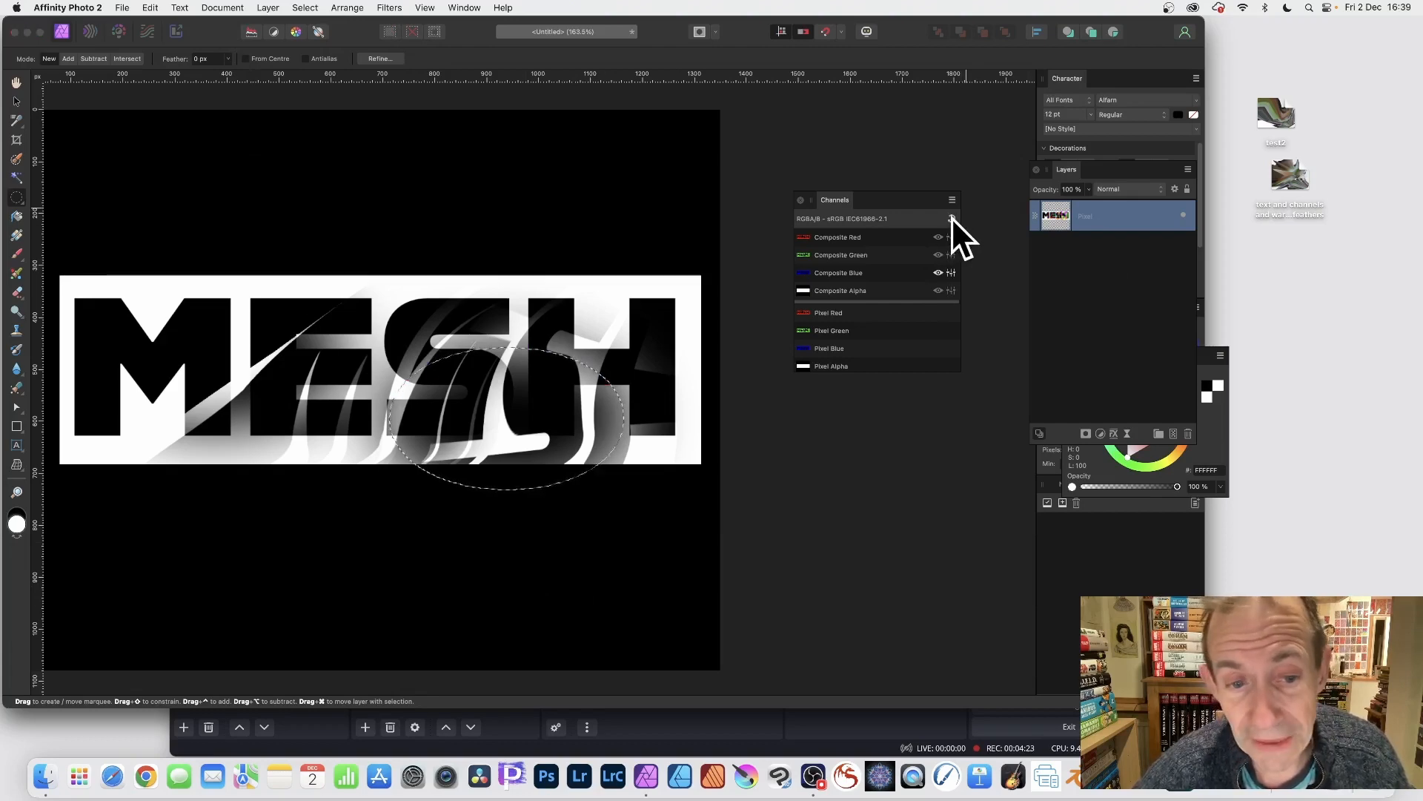
Step: Restore all colour channels and clear the elliptical selection over the S and H
left_click(951, 218)
left_click(305, 7)
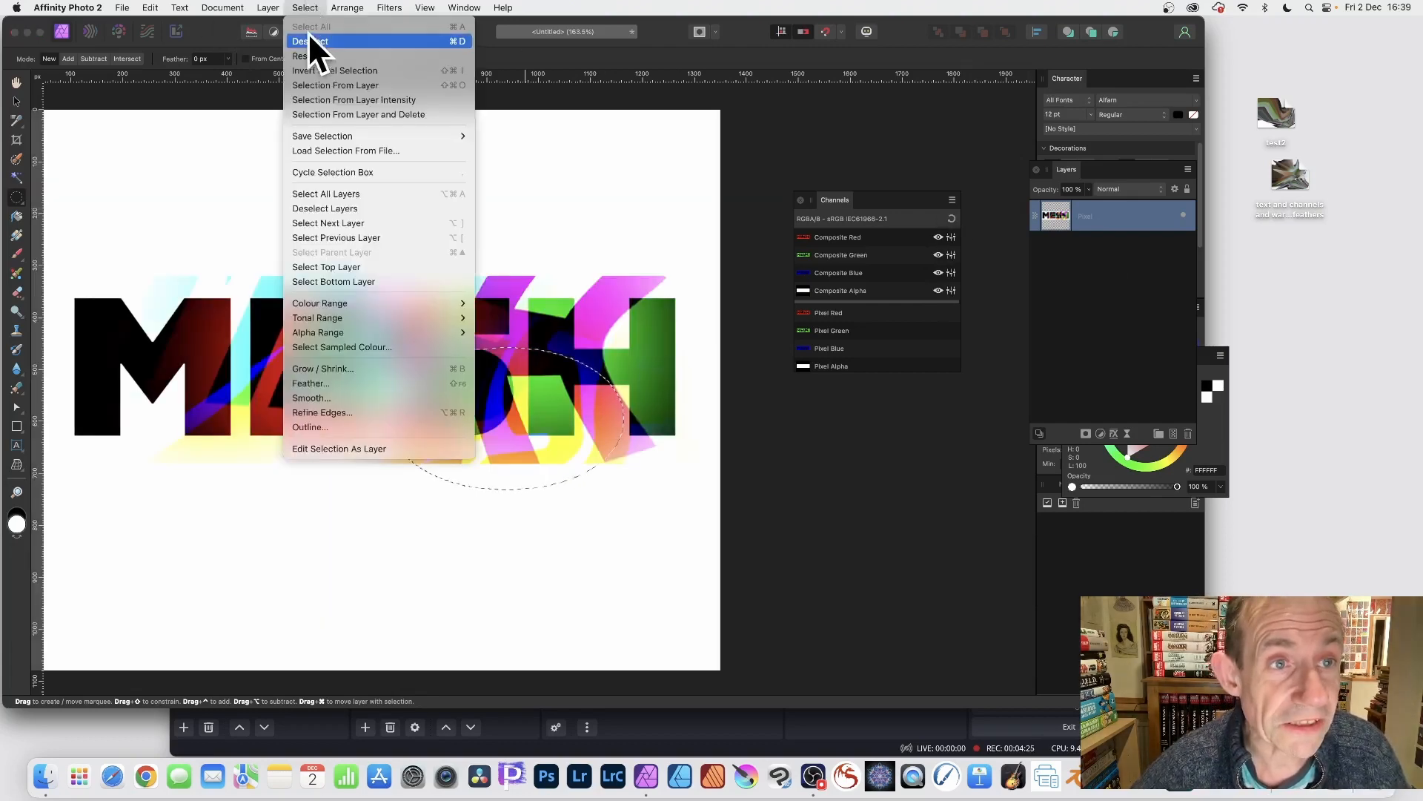
left_click(310, 40)
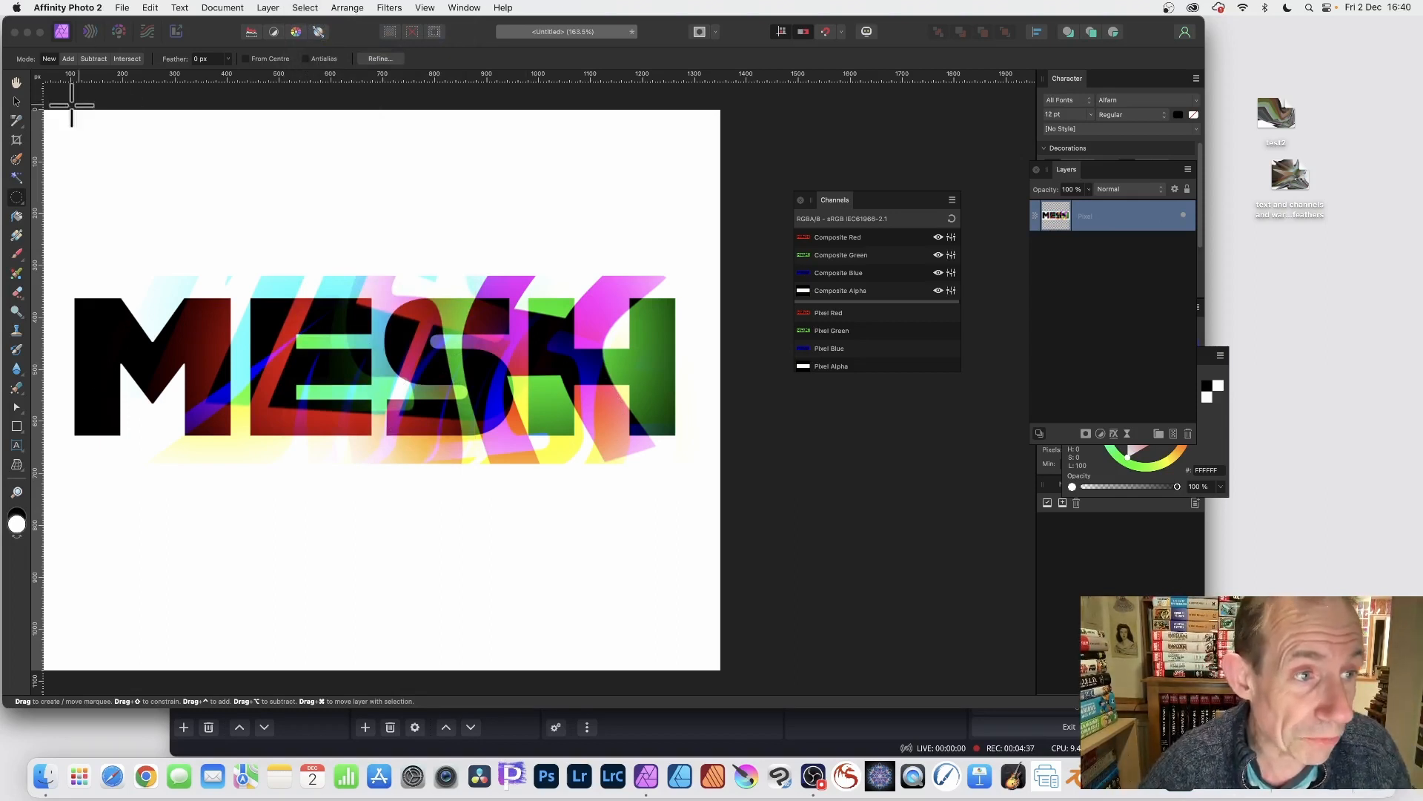
Step: Move the MESH layer up the page and place a duplicate of it directly below
left_click(23, 101)
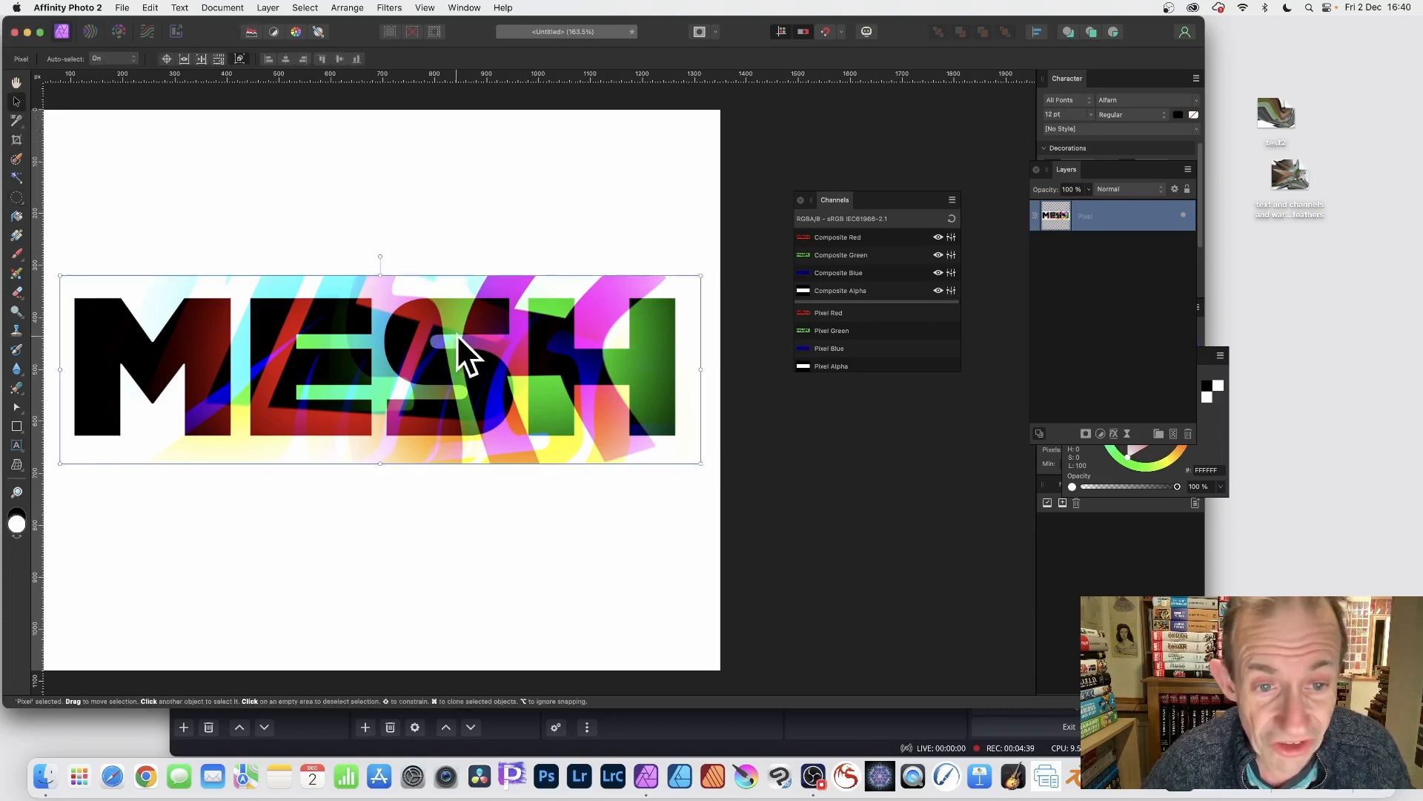
left_click_drag(457, 335, 459, 273)
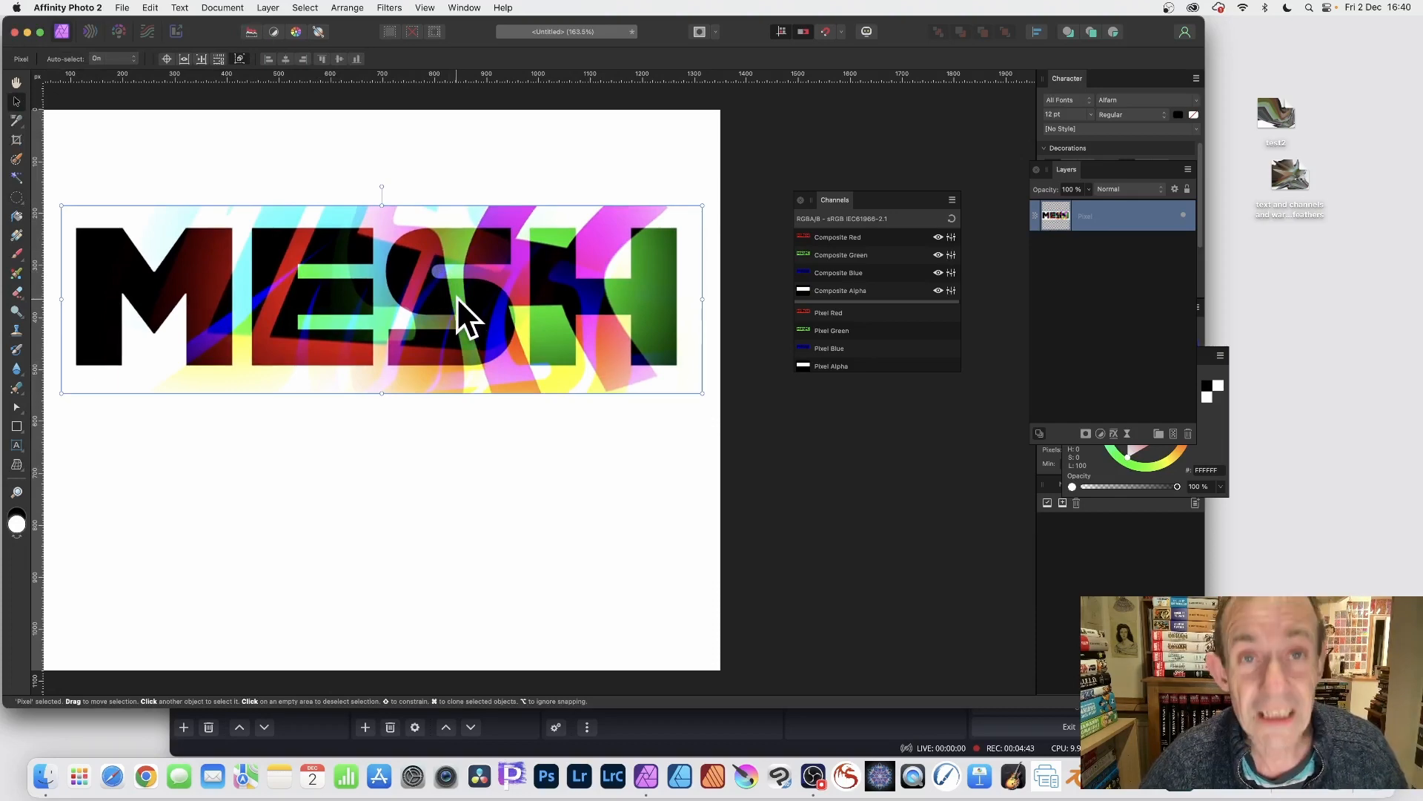
left_click_drag(455, 292, 465, 444)
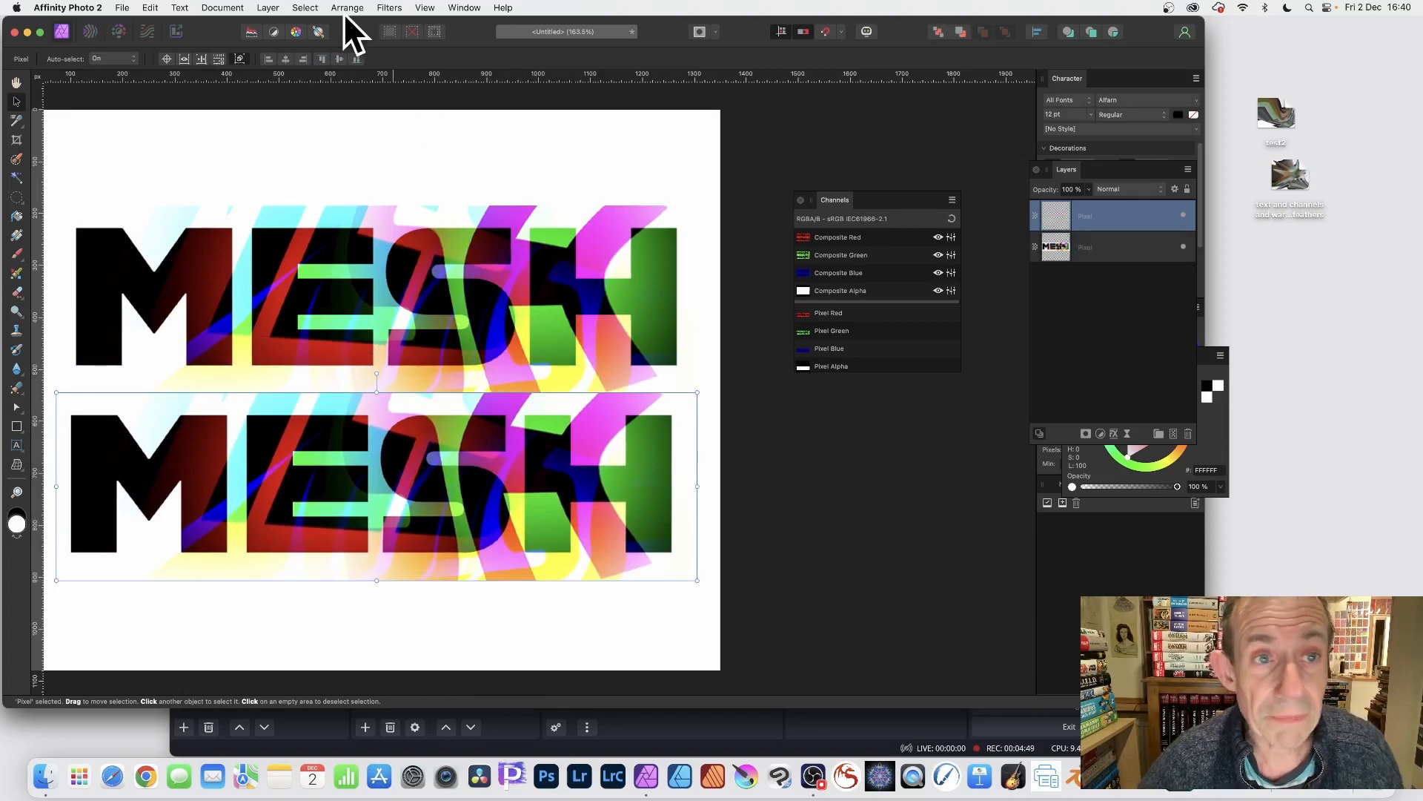
Step: Repeat the mesh warp on the duplicate layer and move the warped copy up and left to overlap the original
left_click(395, 7)
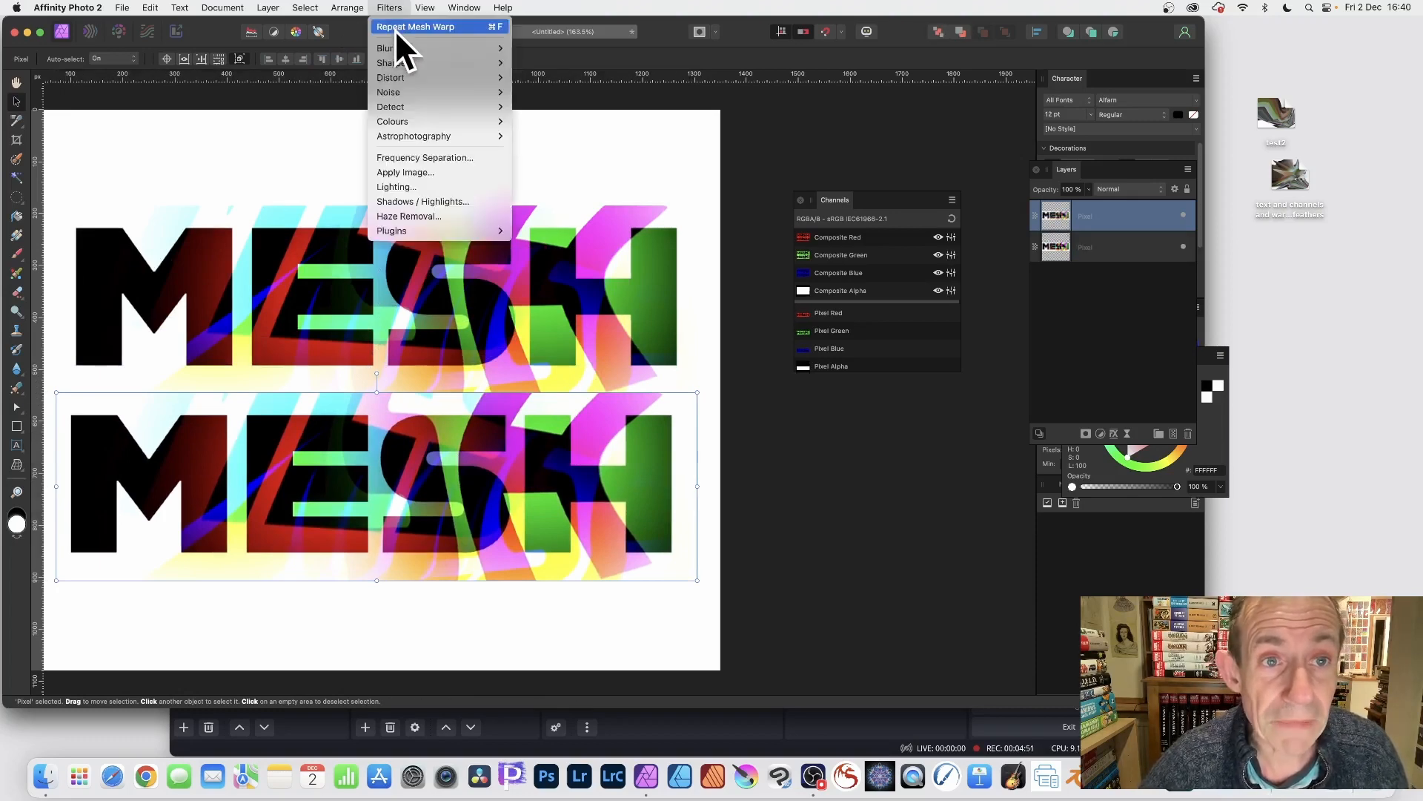
left_click(395, 28)
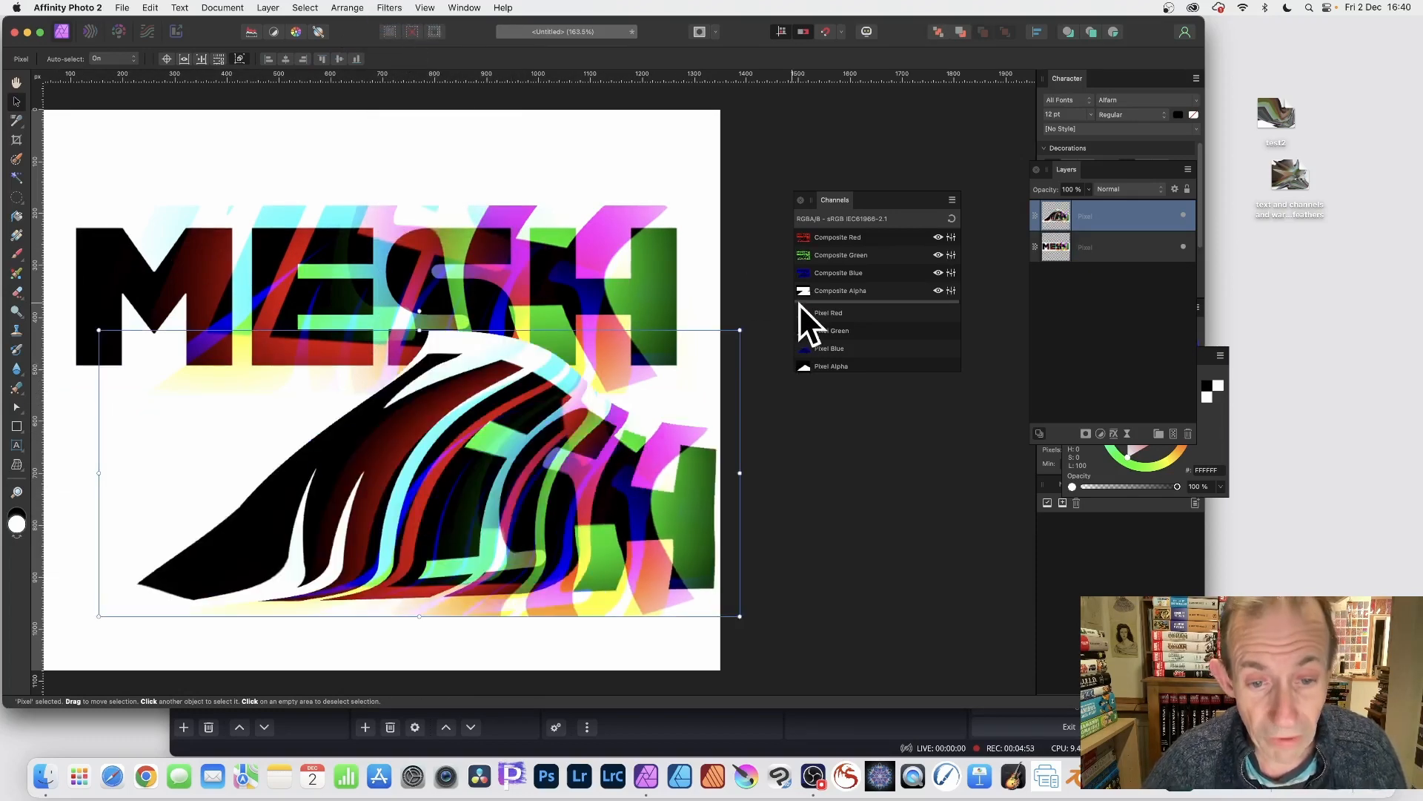
left_click_drag(533, 527, 478, 432)
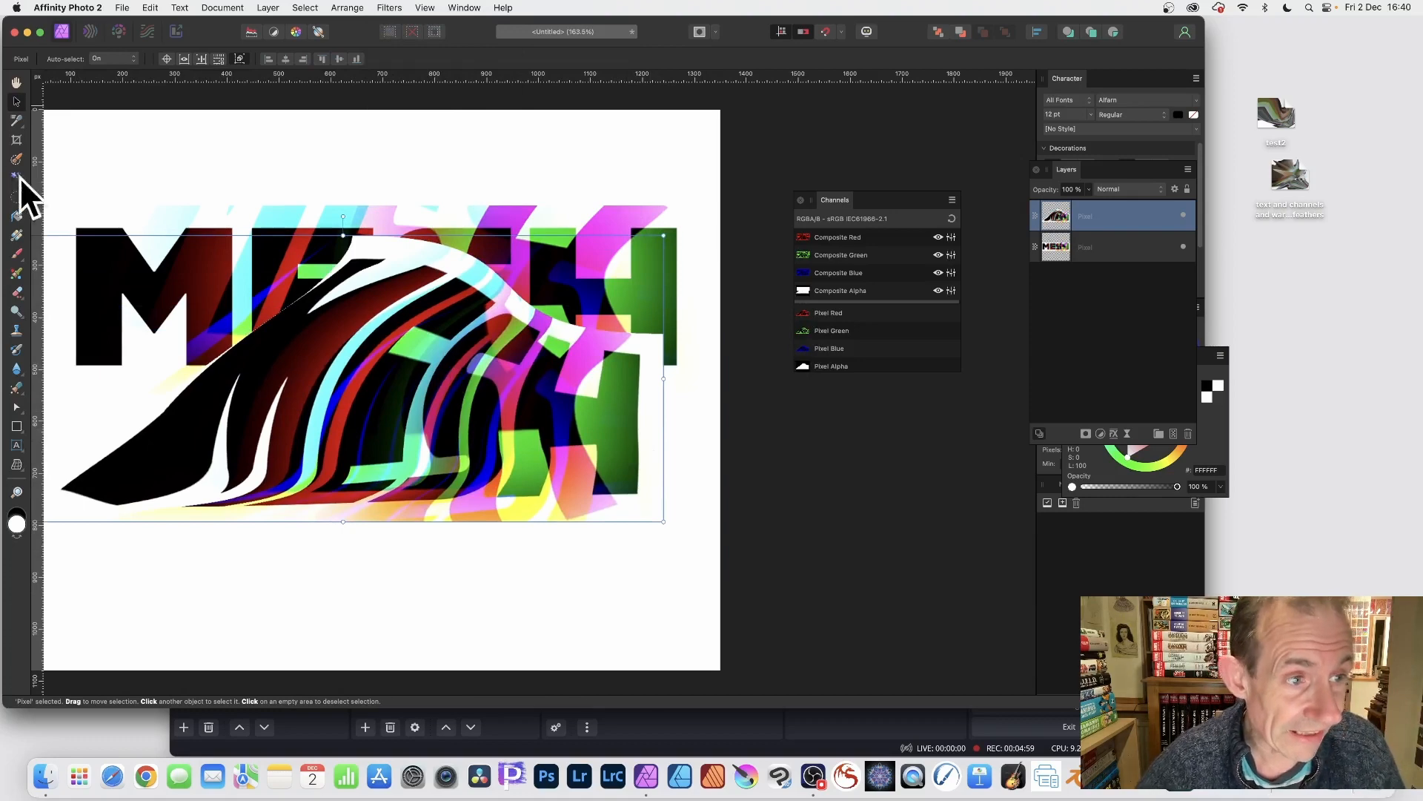
Step: Draw an unfeathered elliptical selection over the S and H of the warped copy and isolate Composite Red
left_click(17, 197)
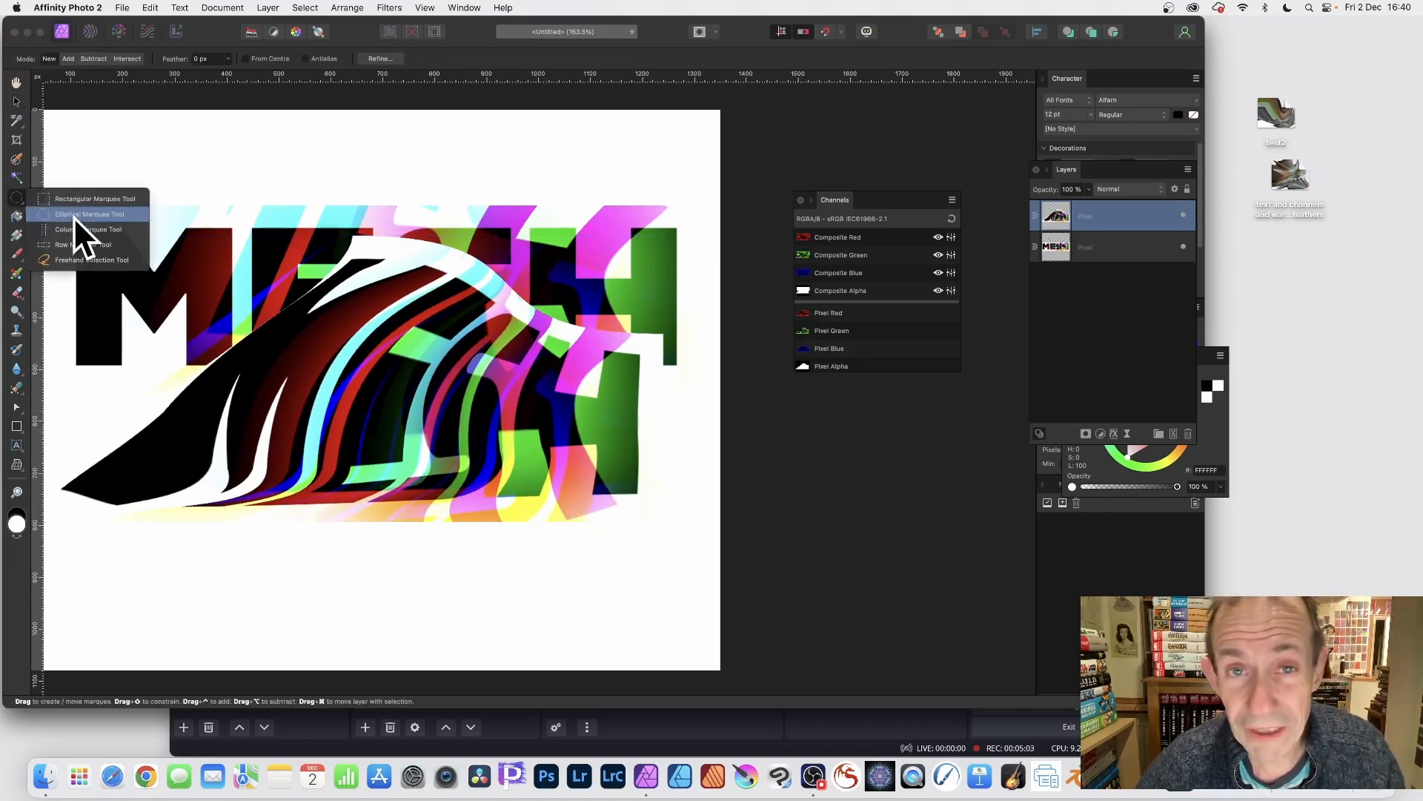
left_click(73, 214)
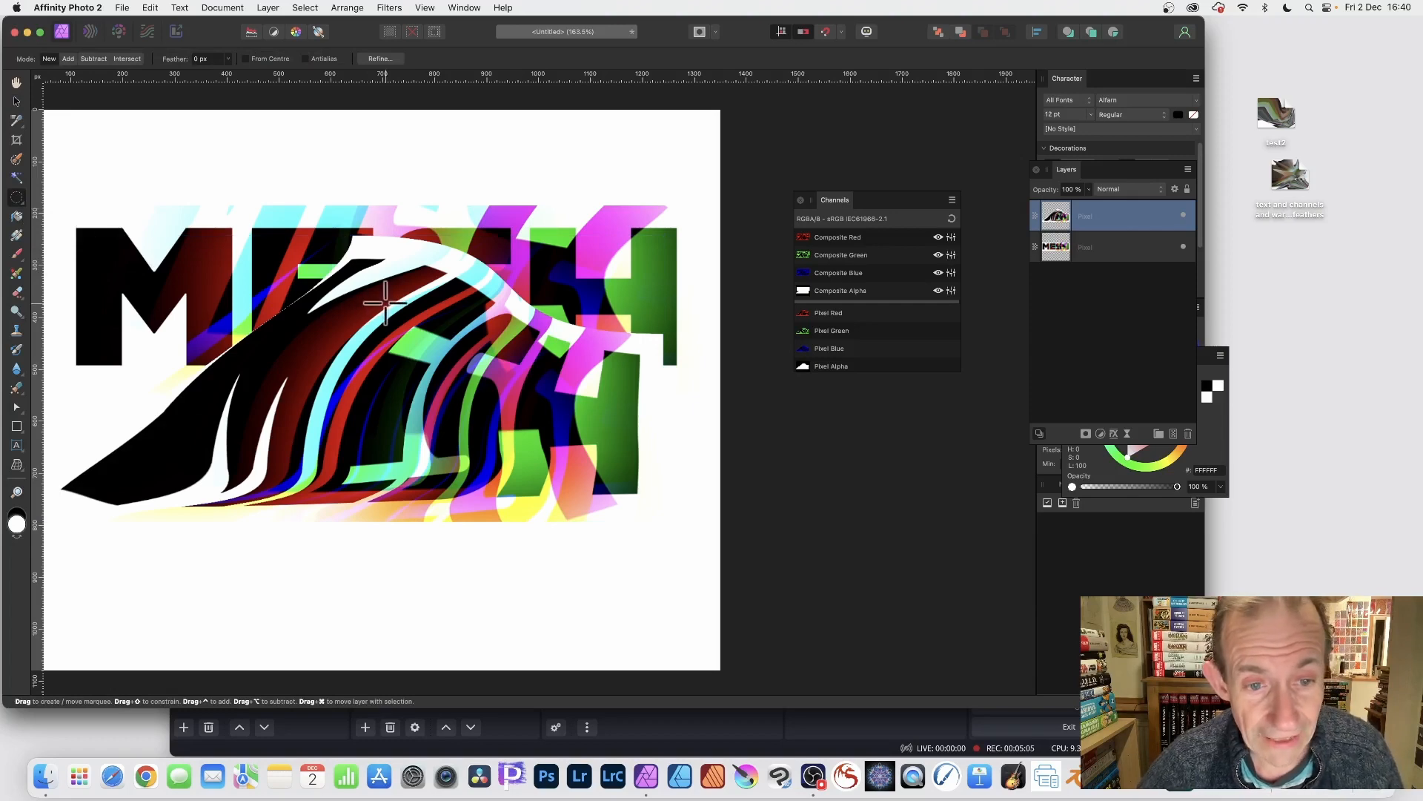
left_click_drag(384, 302, 608, 514)
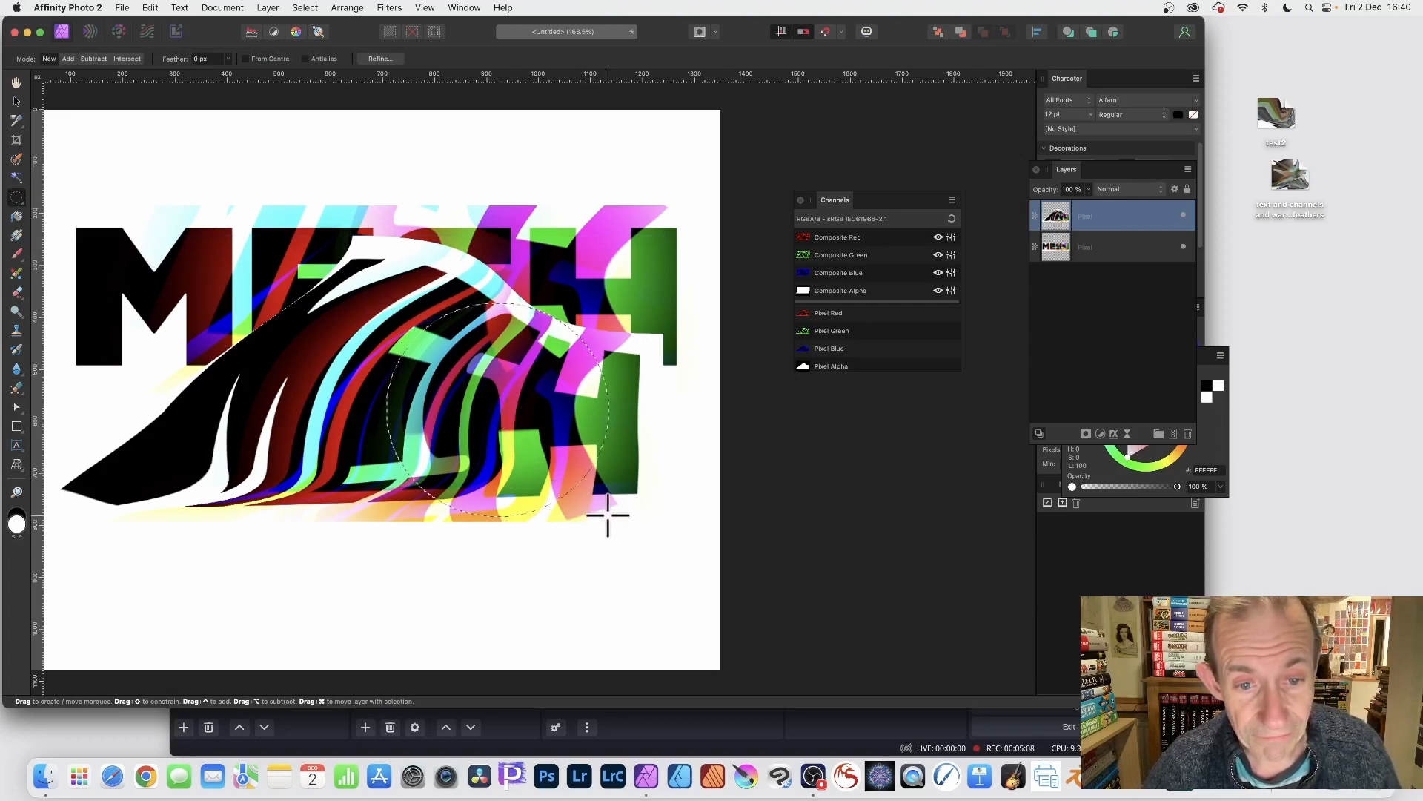
left_click(857, 237, "alt")
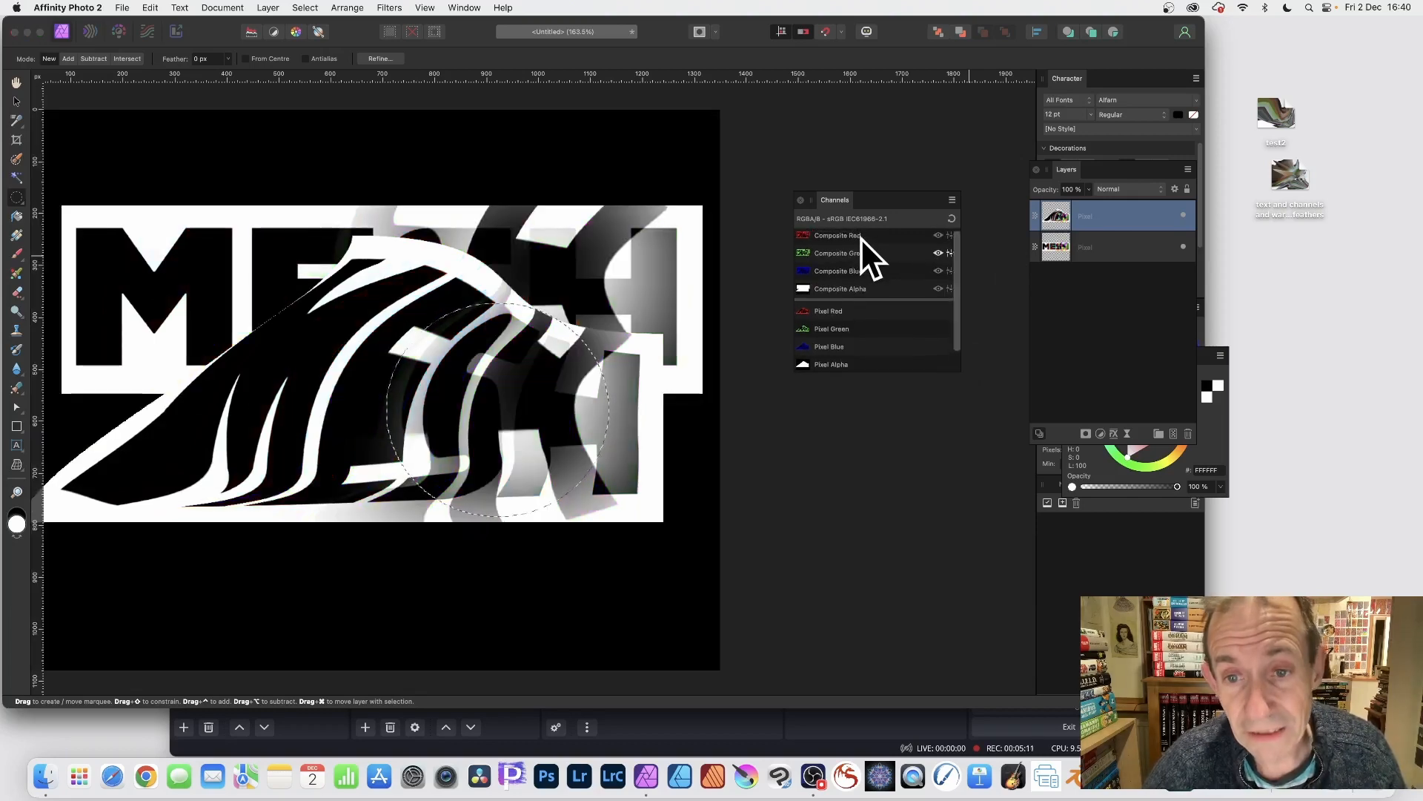
left_click(862, 237)
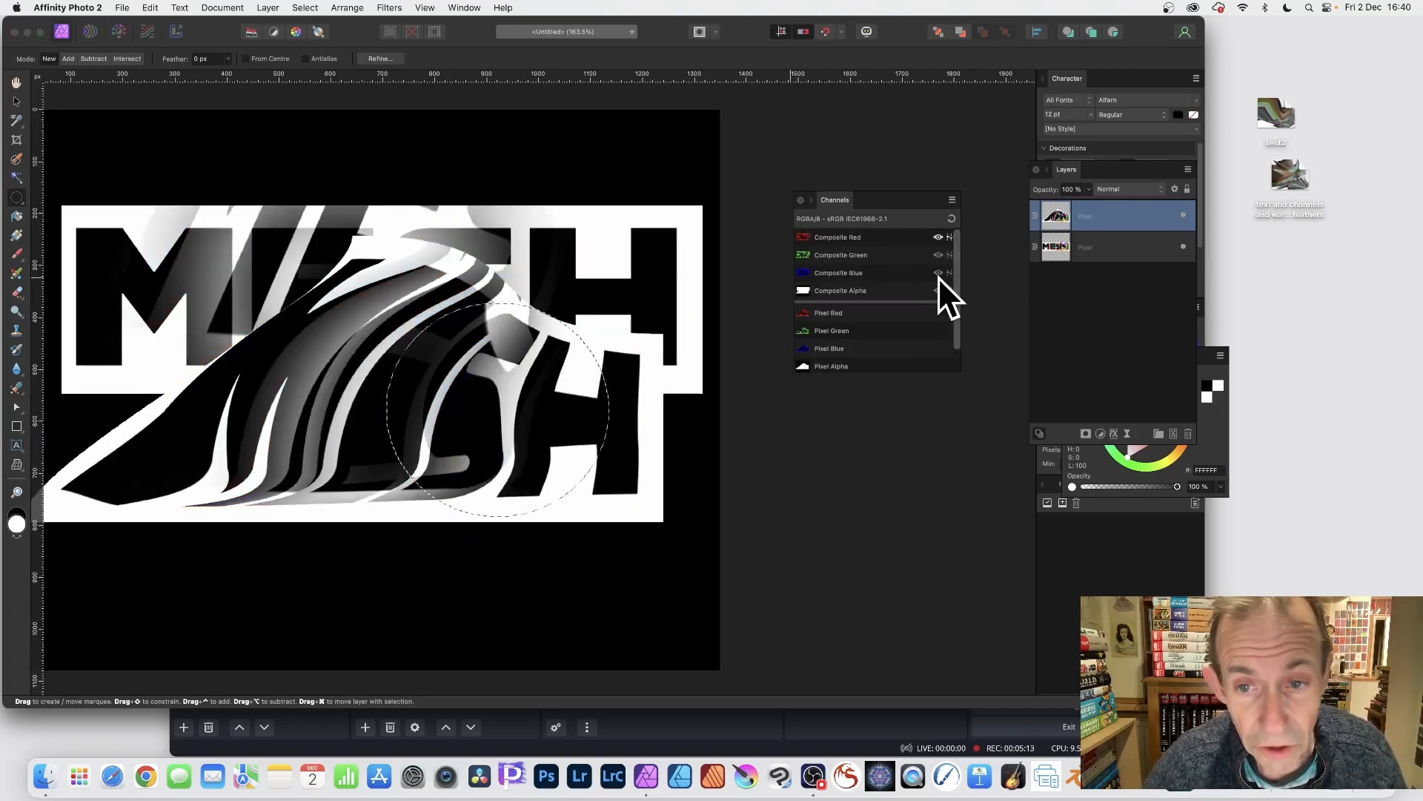
Step: Mesh-warp the selected red area by pulling the upper-right mesh corner far up and left and bending the right edge outward, then apply it
left_click(16, 466)
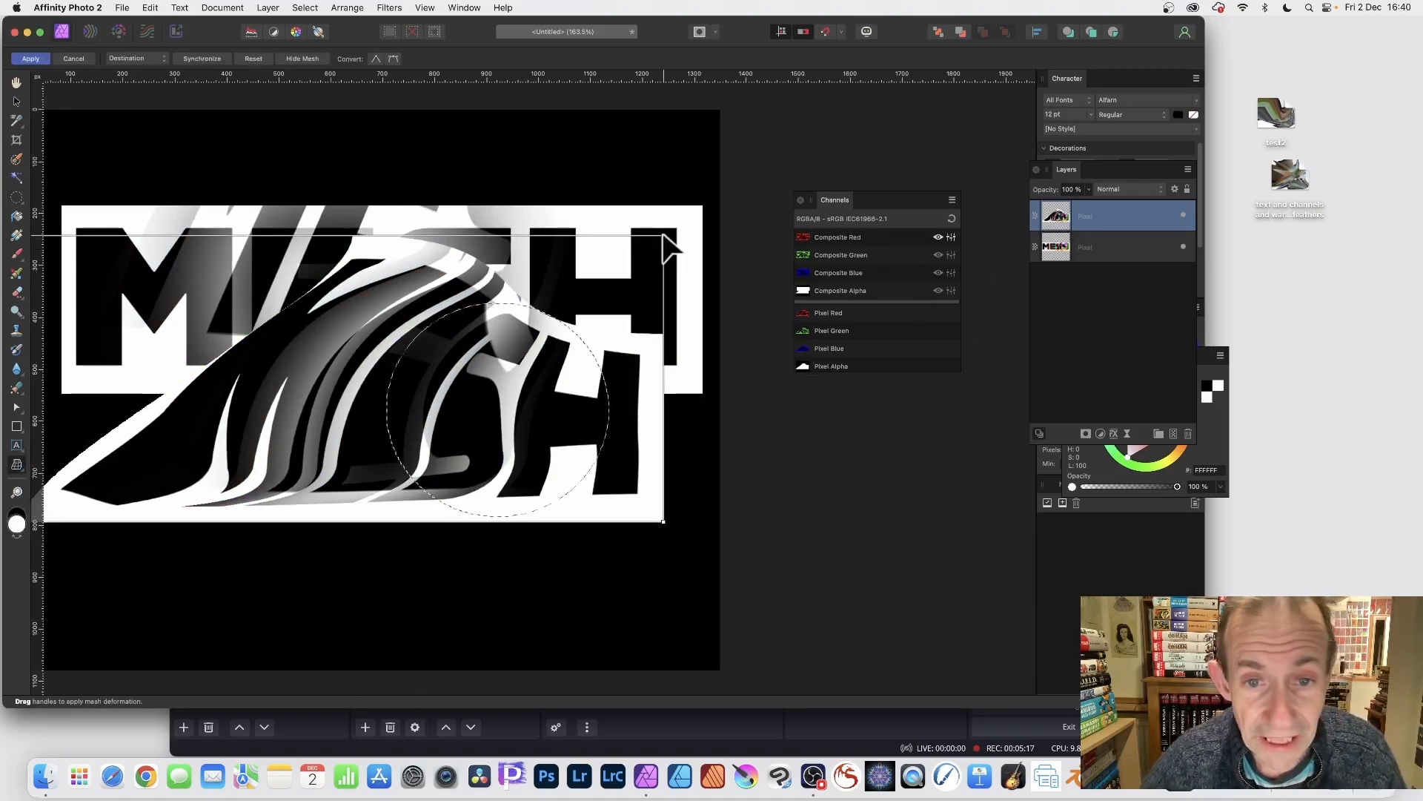
left_click_drag(663, 237, 438, 25)
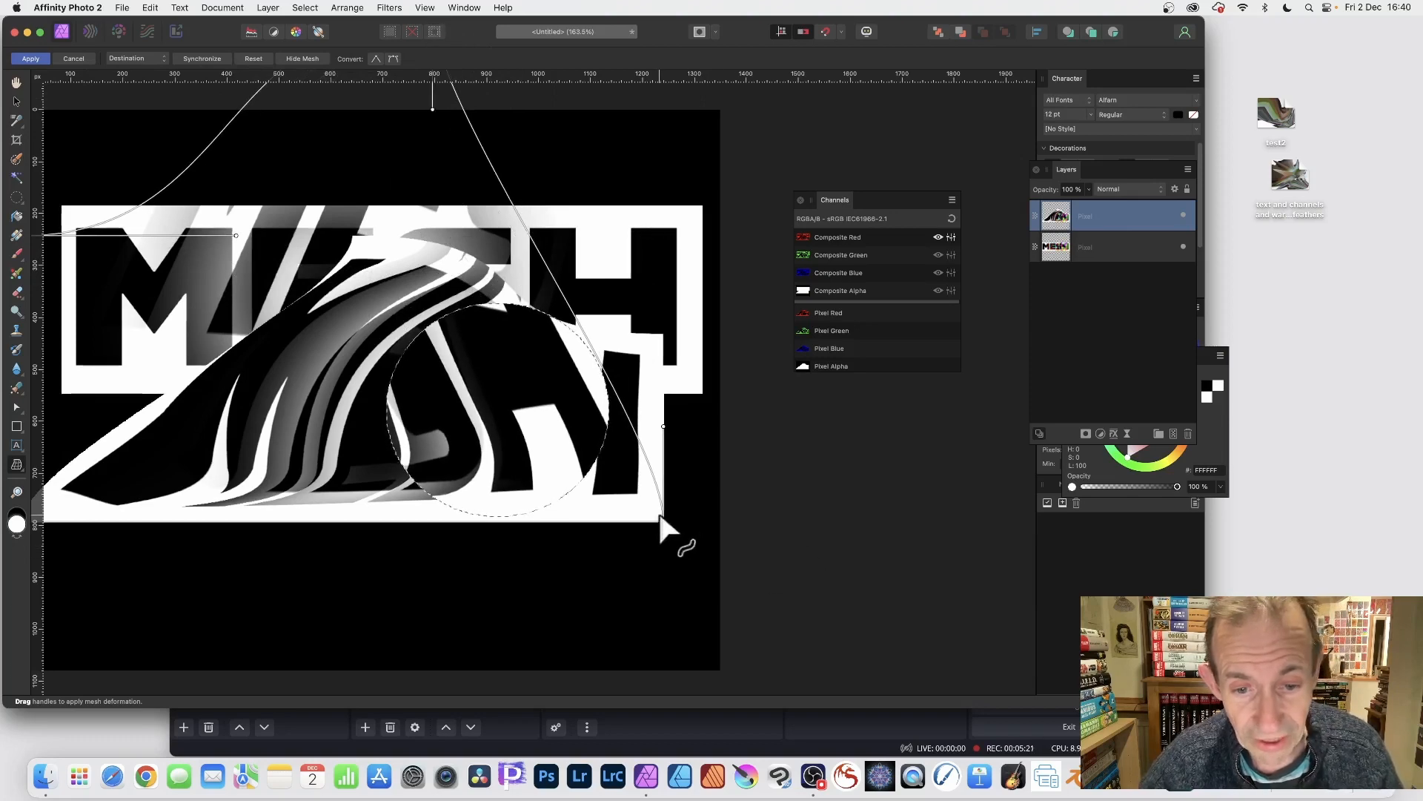
left_click_drag(663, 523, 716, 531)
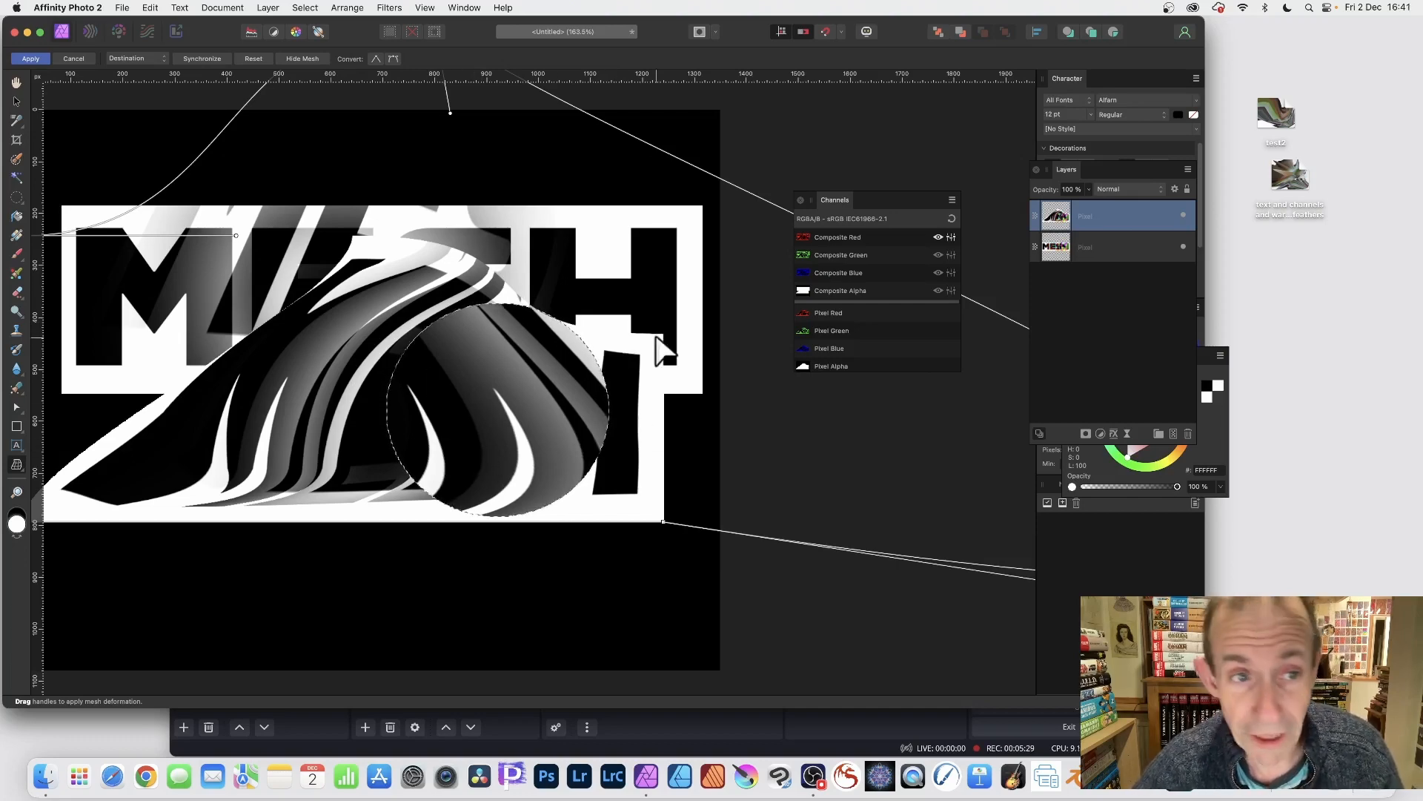
left_click(29, 57)
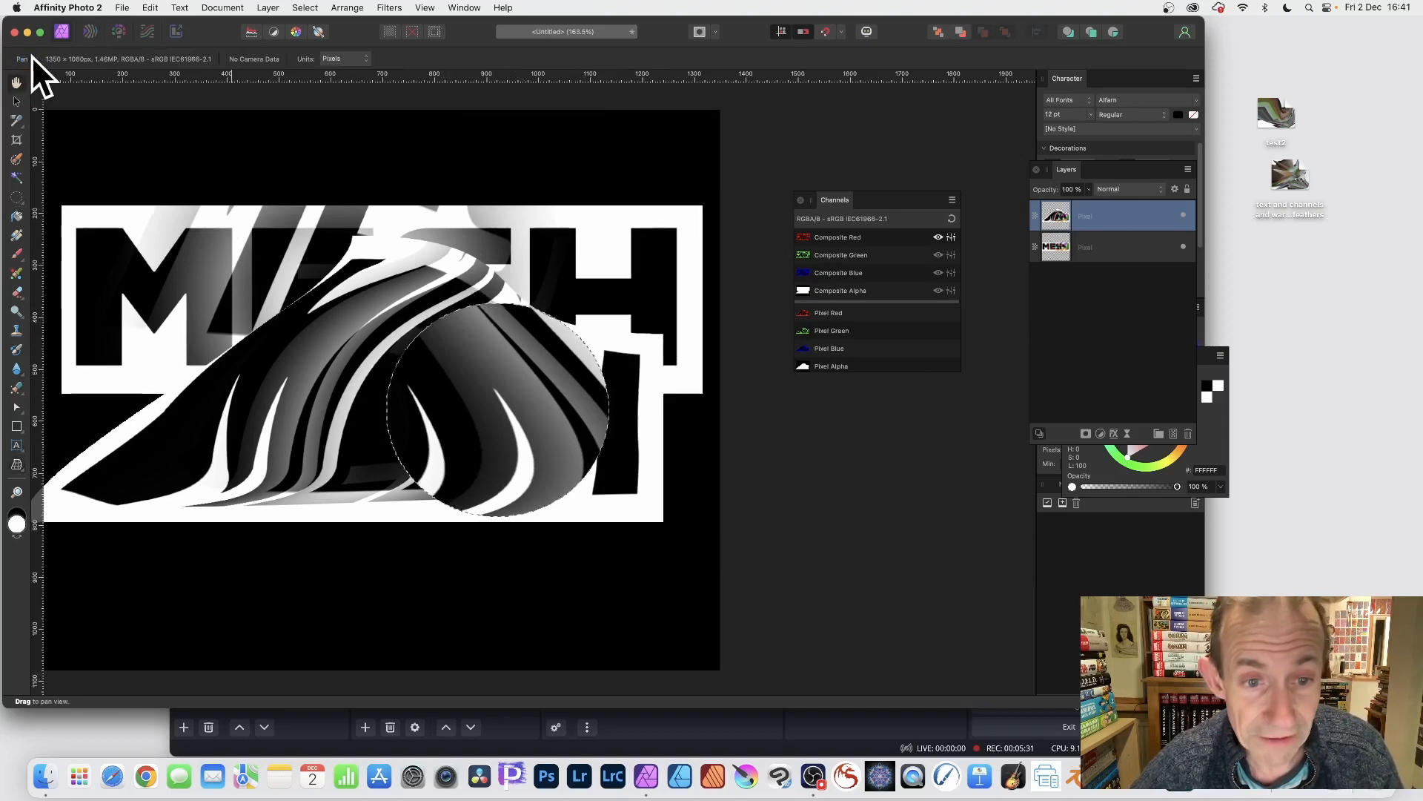
Step: Restore all colour channels and clear the elliptical selection on the warped copy
left_click(951, 218)
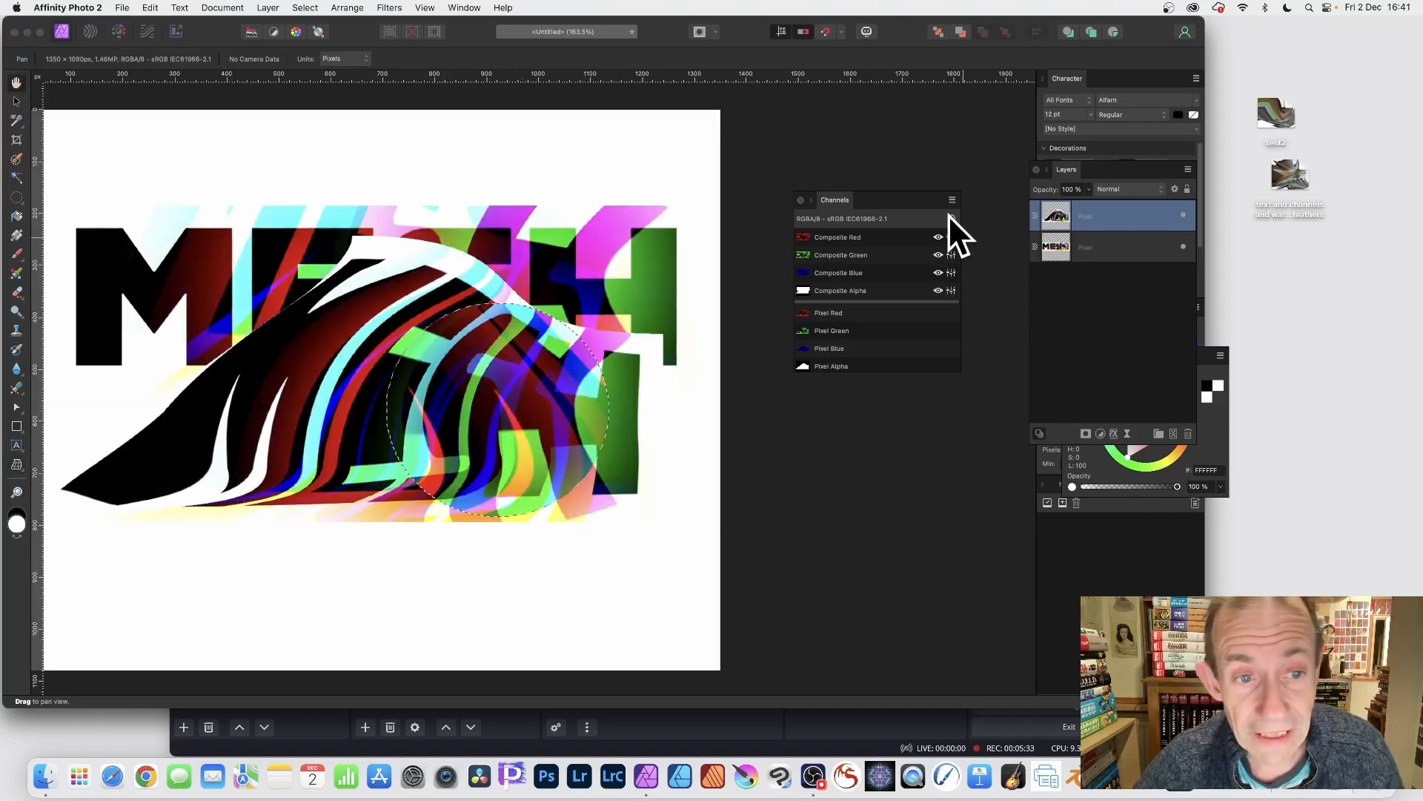
left_click(307, 9)
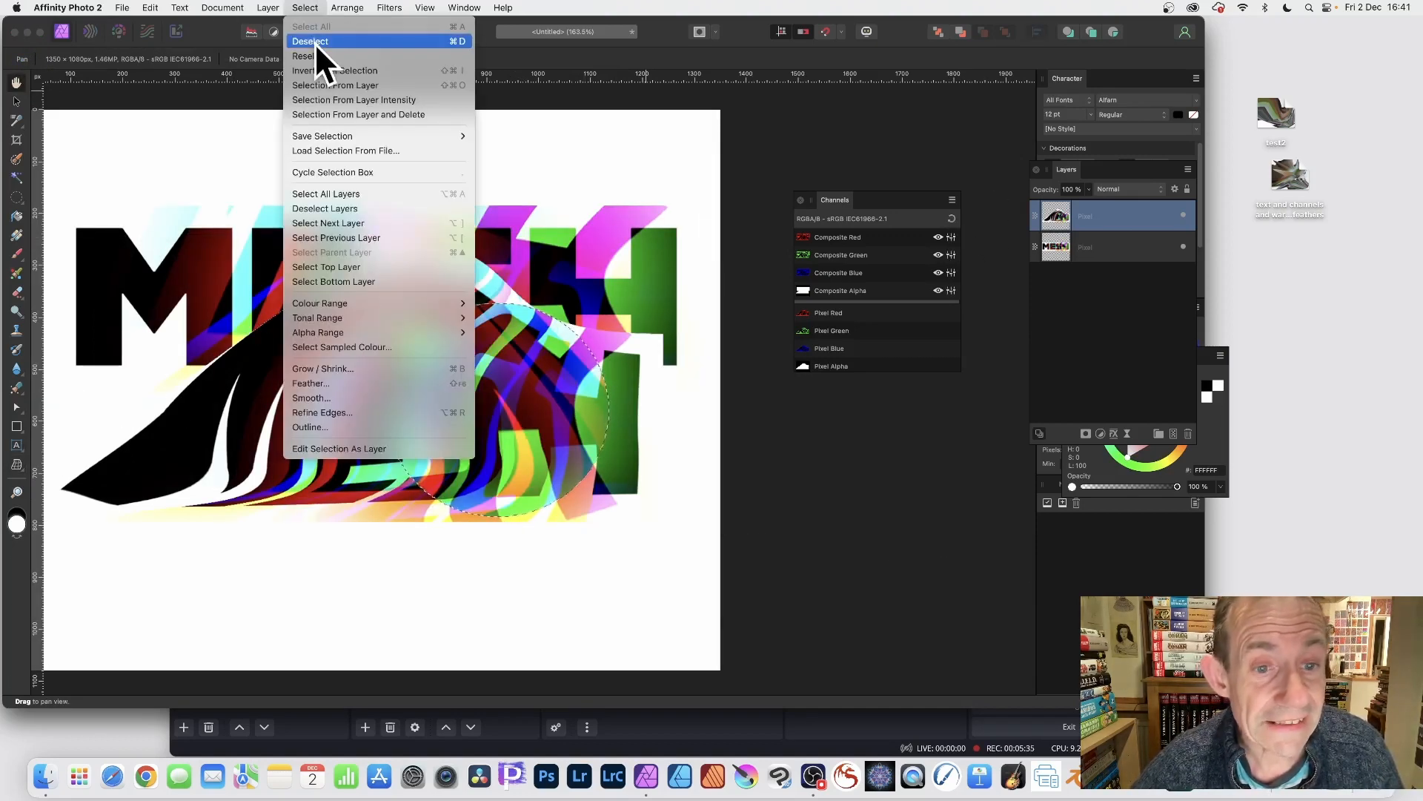
left_click(316, 44)
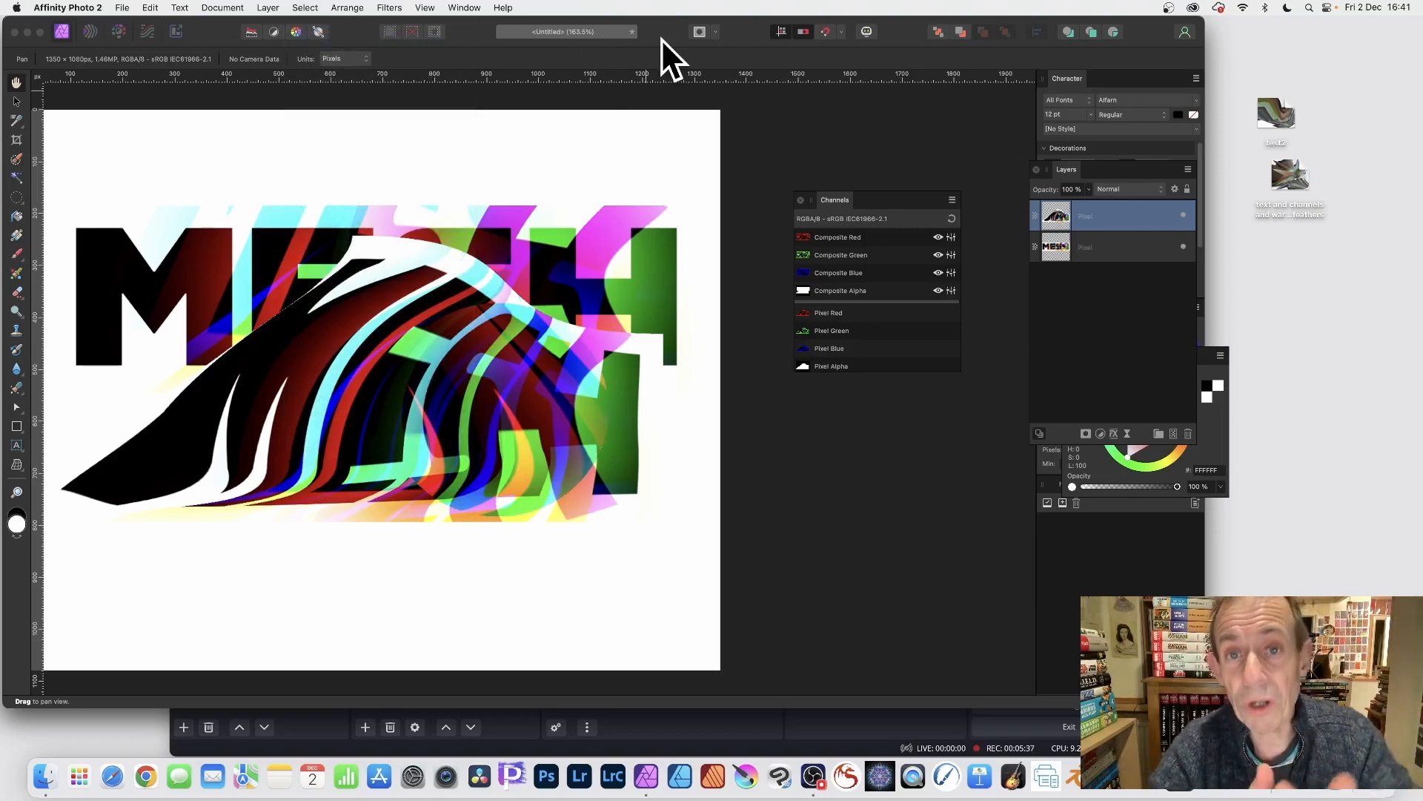